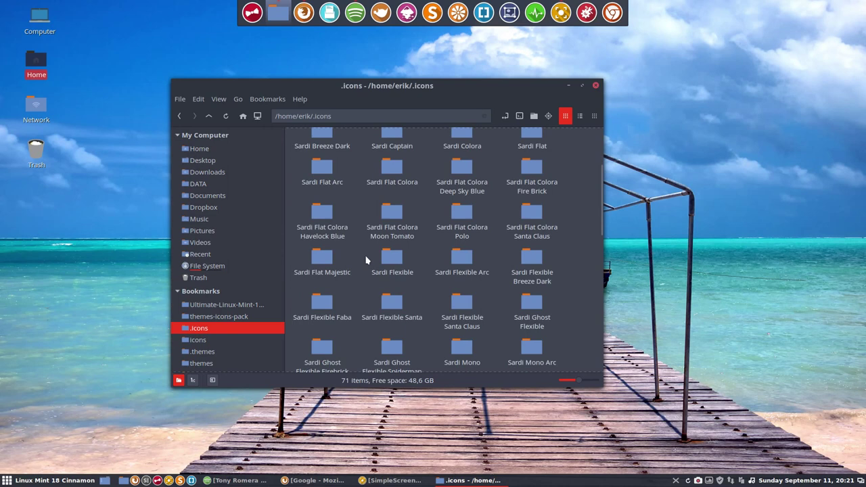
Step: Duplicate the Sardi Mono Numix Colora folder inside the .icons directory
scroll(366, 259, "down", 2)
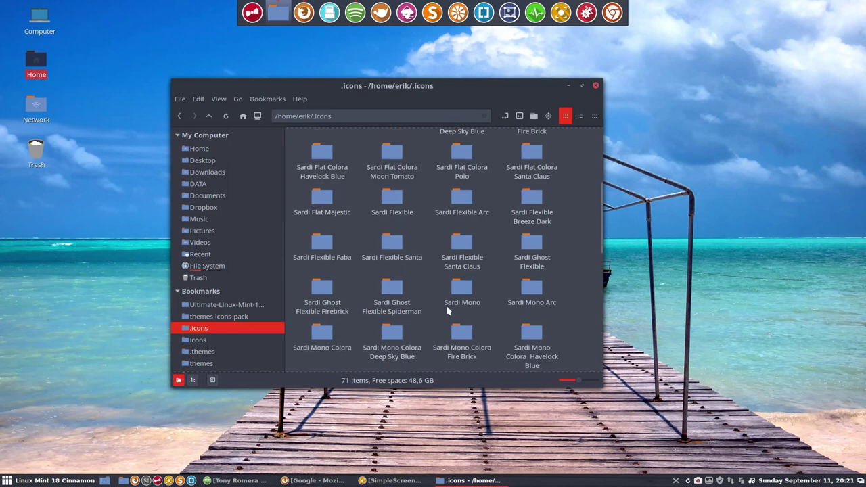
left_click(457, 292)
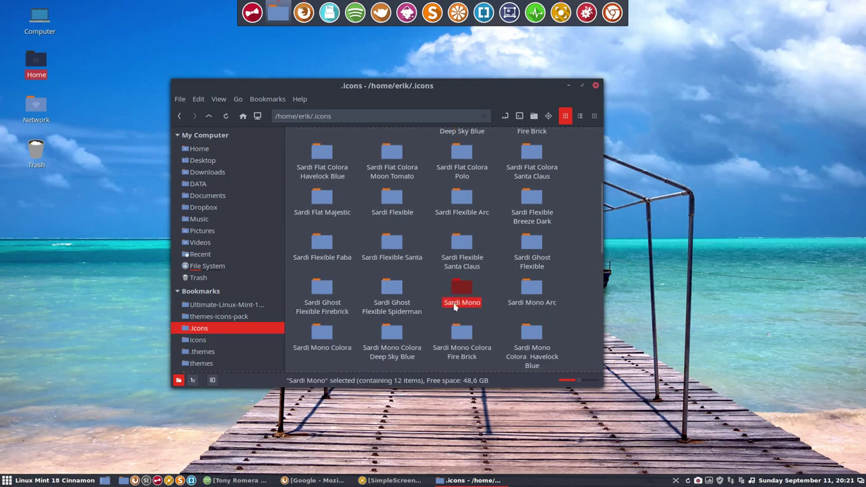
left_click(323, 340)
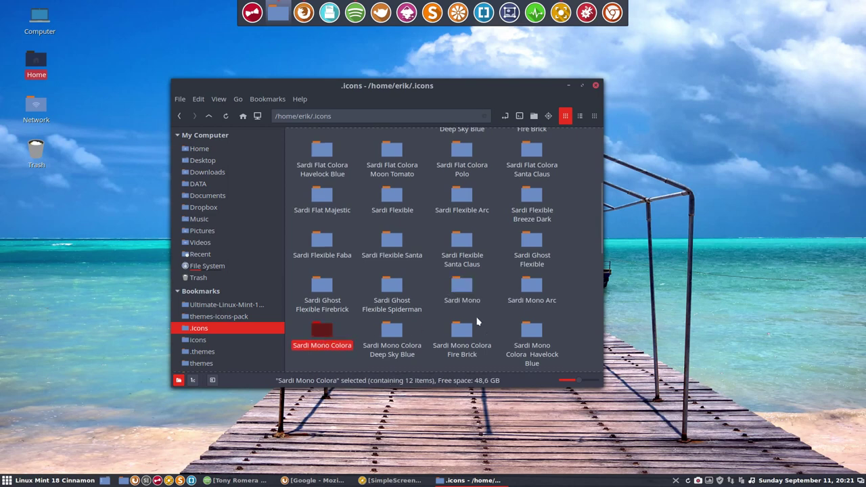
scroll(480, 320, "down", 3)
scroll(480, 321, "down", 1)
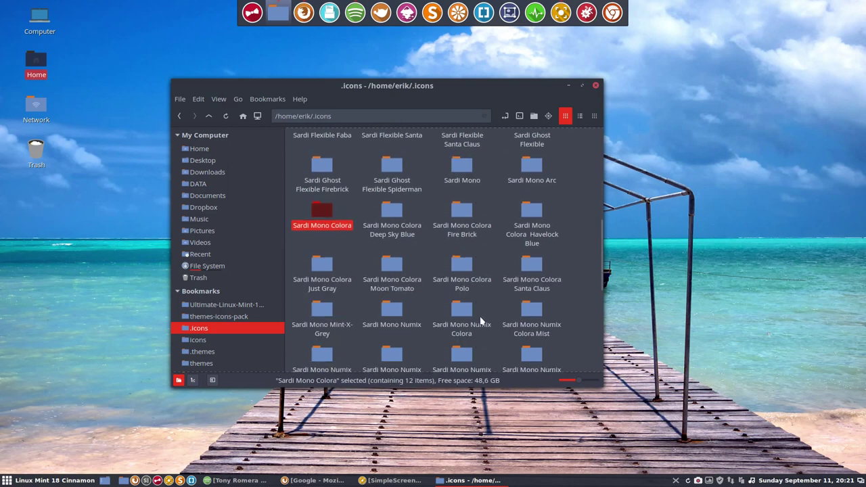
left_click(393, 316)
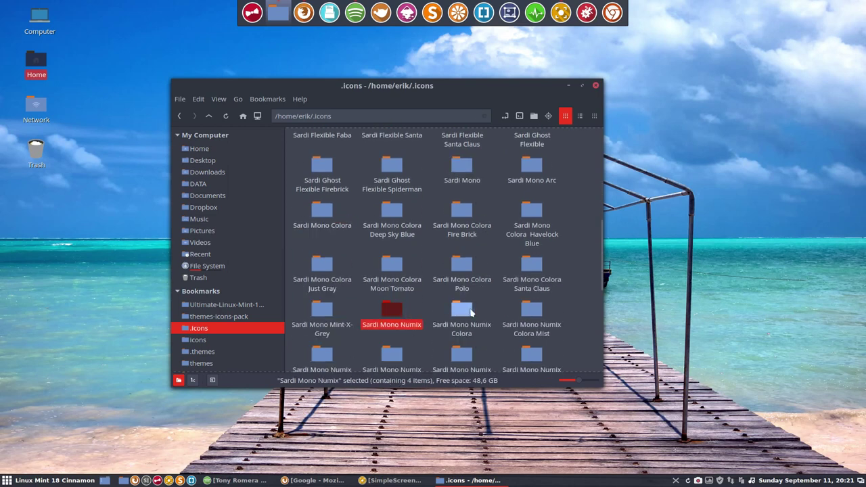
left_click(472, 314)
key("ctrl+c")
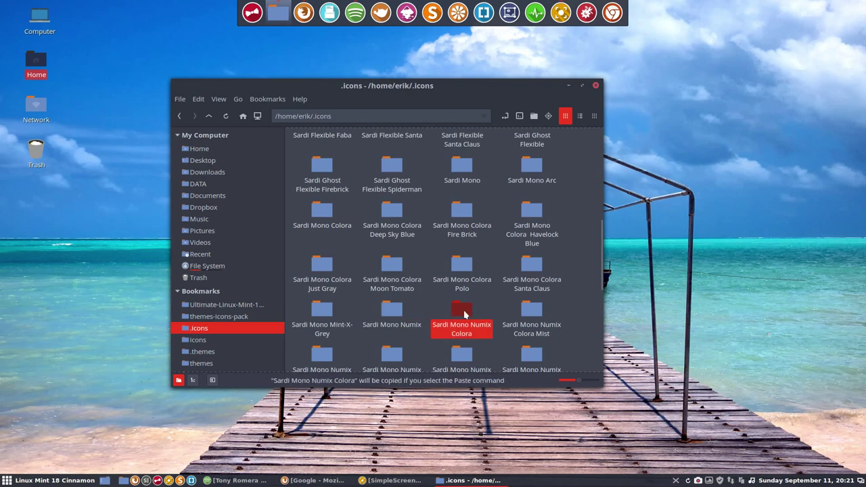
key("ctrl+v")
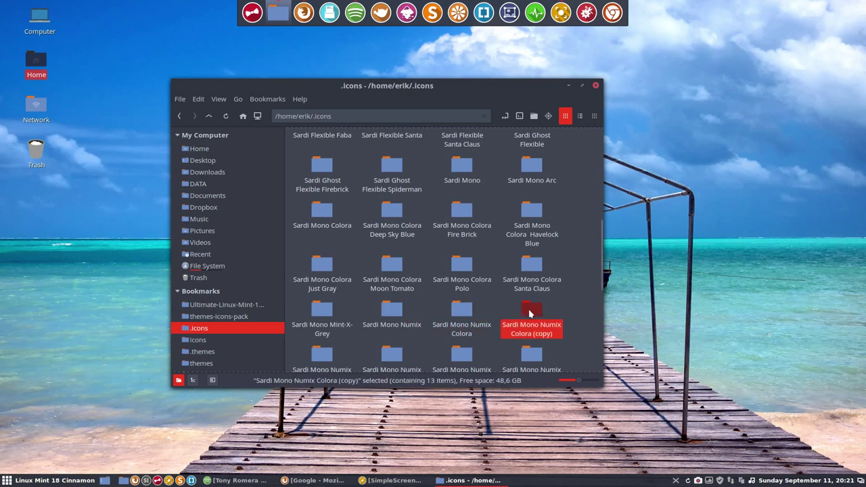
Step: Open default-folder-art.svg in Inkscape from the scalable/places folder of Sardi Mono Numix Colora (copy)
double_click(528, 308)
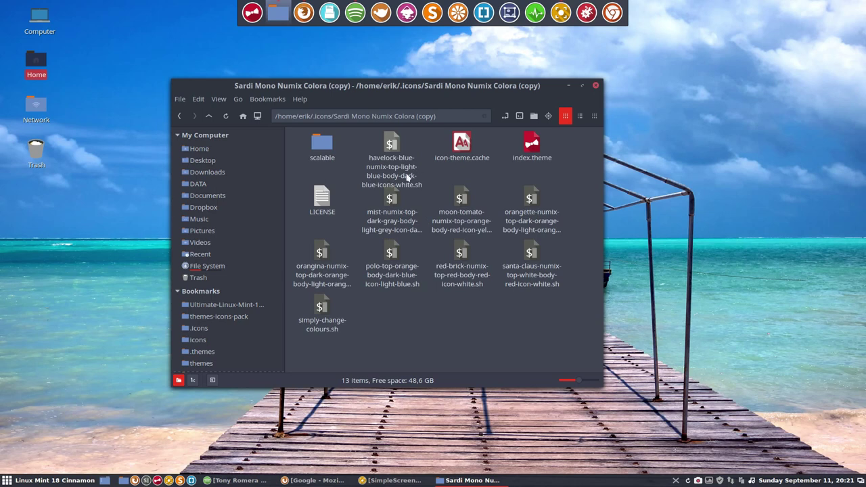
left_click(328, 148)
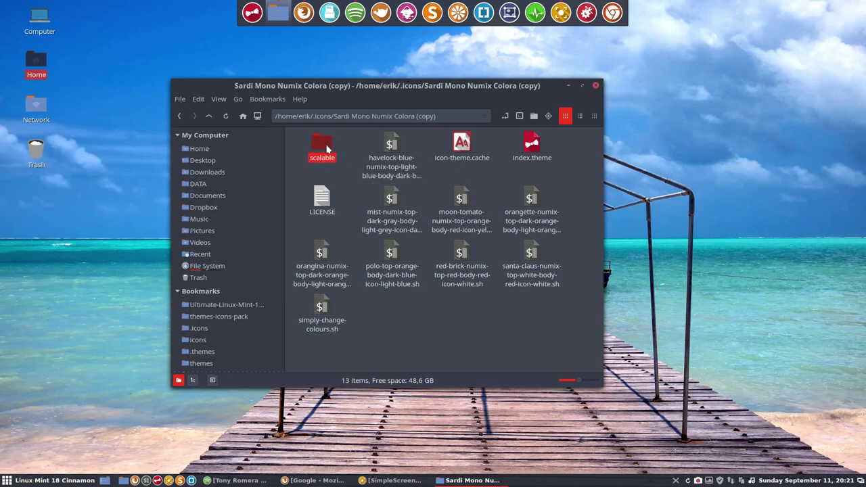
double_click(327, 149)
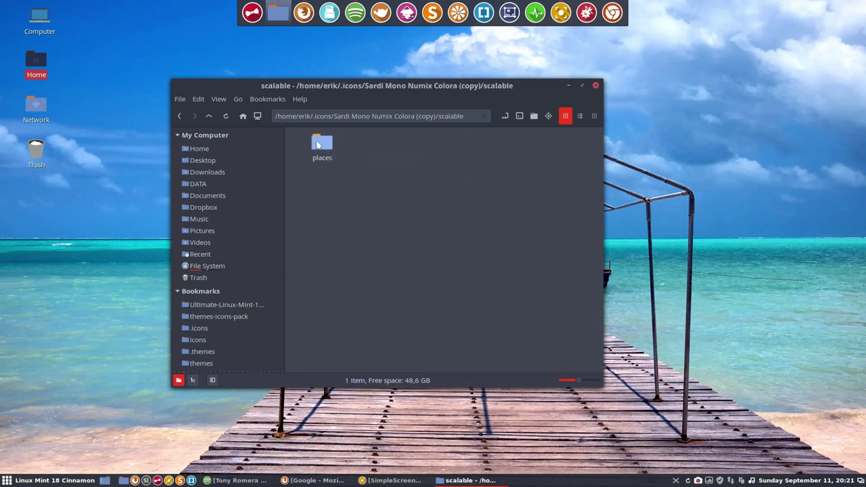
double_click(325, 149)
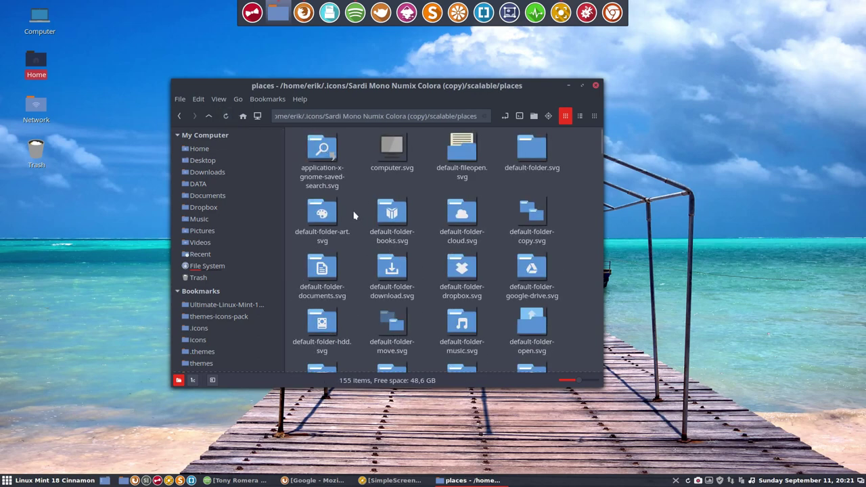
left_click(331, 212)
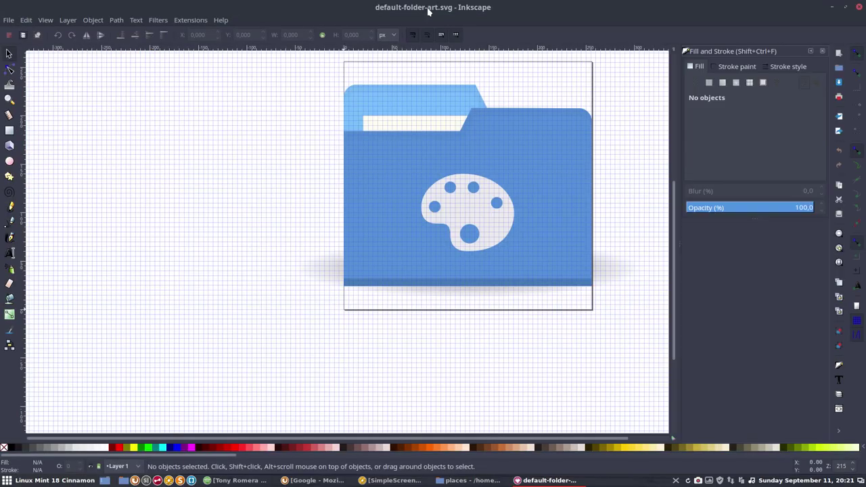
Step: Arrange the desktop with the file manager minimized and Inkscape over the right half, showing the whole folder drawing
double_click(428, 8)
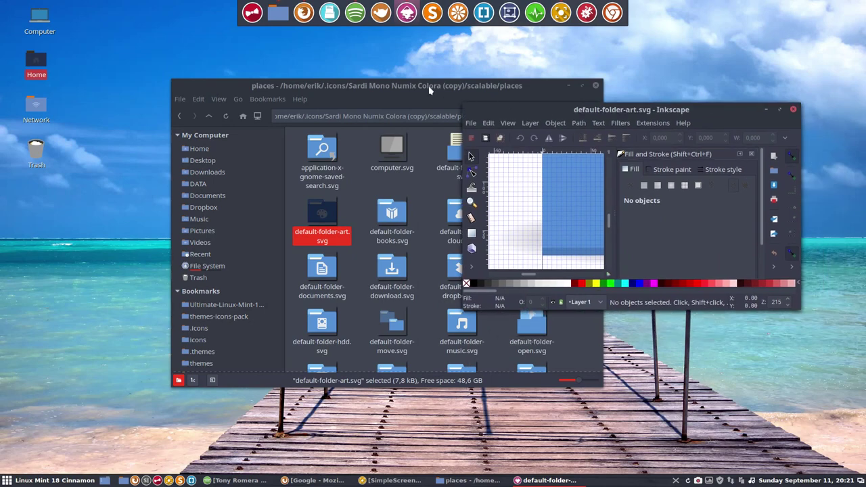
left_click(569, 86)
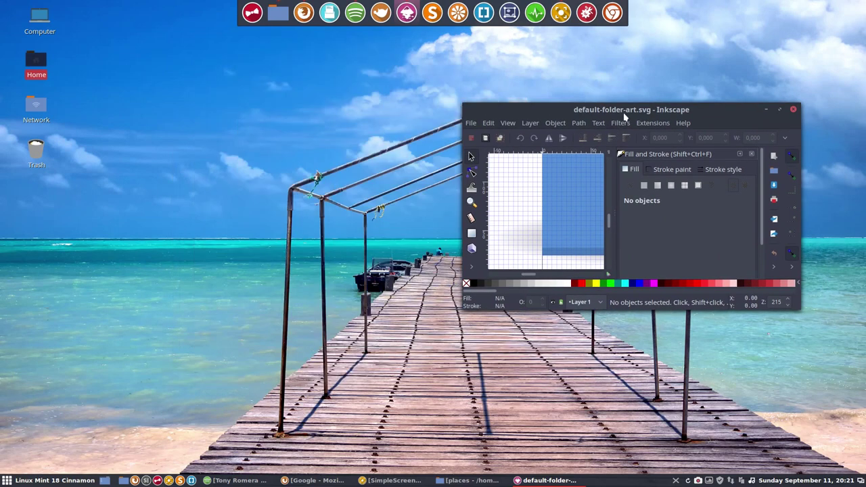
left_click_drag(606, 109, 564, 77)
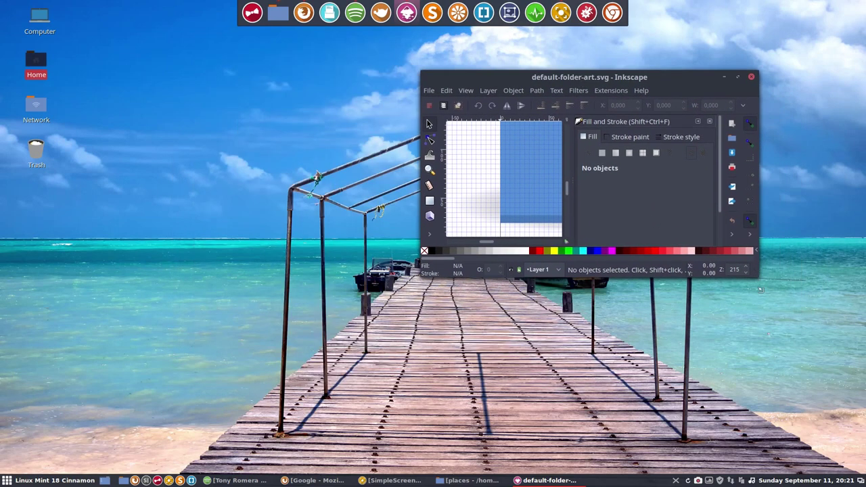
left_click_drag(760, 290, 865, 457)
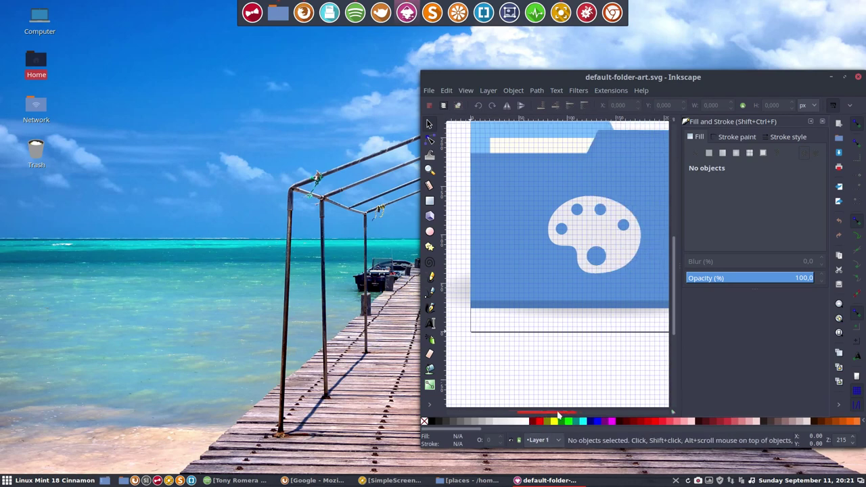
scroll(554, 310, "down", 1, "ctrl")
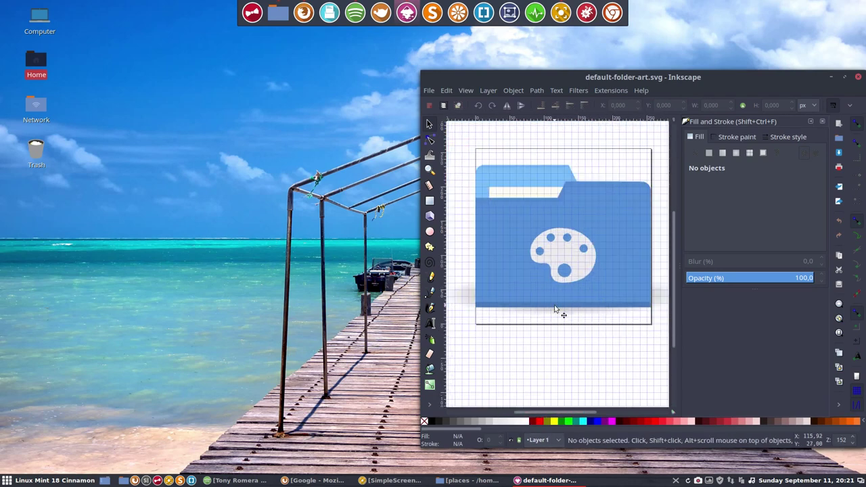
Step: Select the folder's light blue back shape and activate the colour picker for its fill
left_click(388, 220)
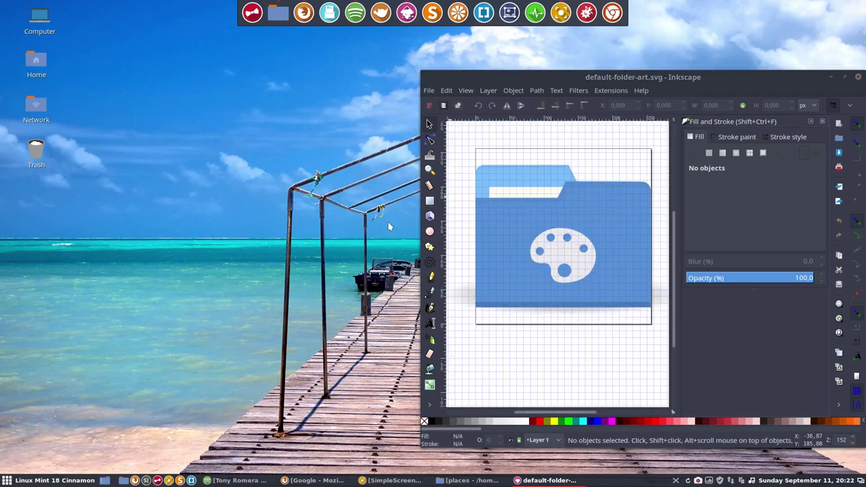
left_click(550, 180)
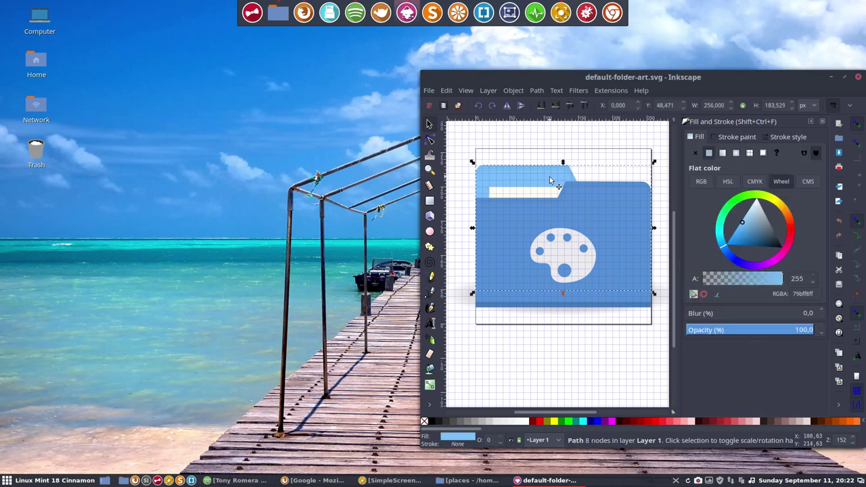
left_click(717, 298)
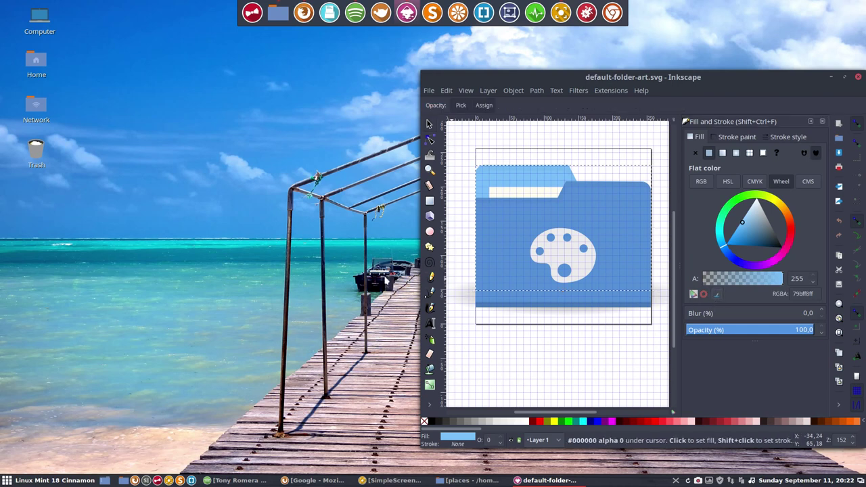
Step: Launch the Gpick colour picker and place its window beside Inkscape, clear of the drawing
left_click(47, 482)
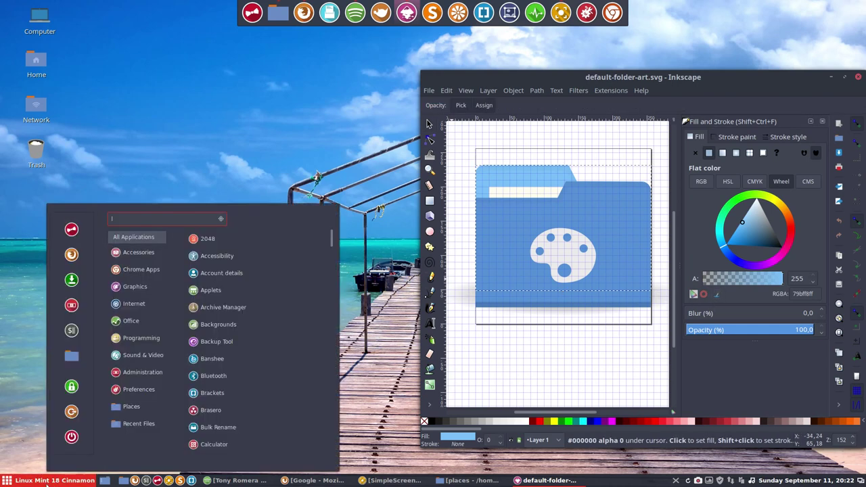
type("gpi")
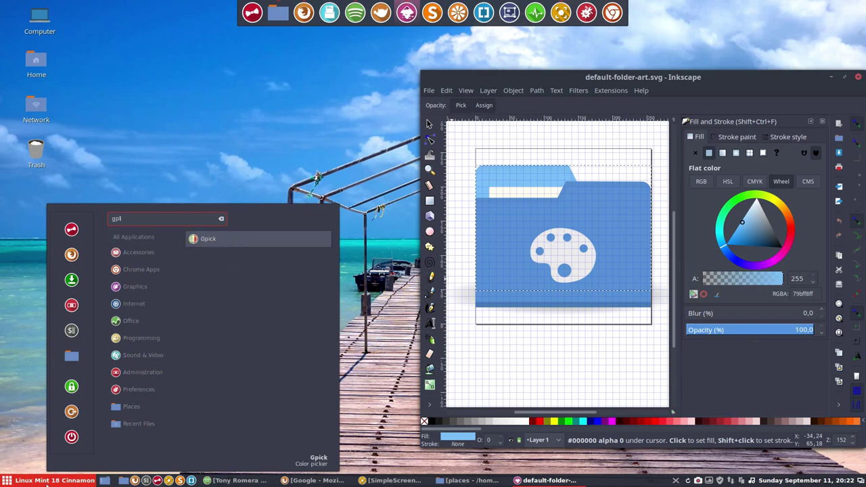
key("Return")
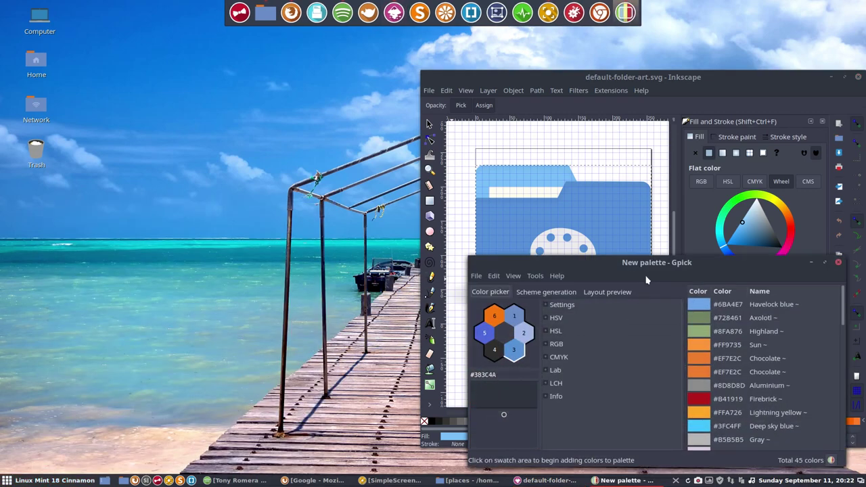
left_click_drag(646, 279, 201, 196)
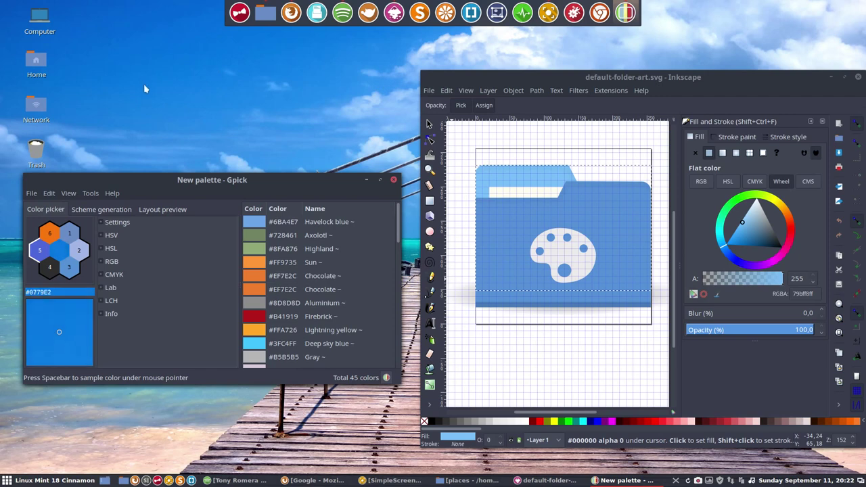
Step: Sample the wallpaper's deep blue sky (#1080E4), pale cloud (#A8D3FF) and turquoise sea (#01DDF0) into the Gpick palette
key("space")
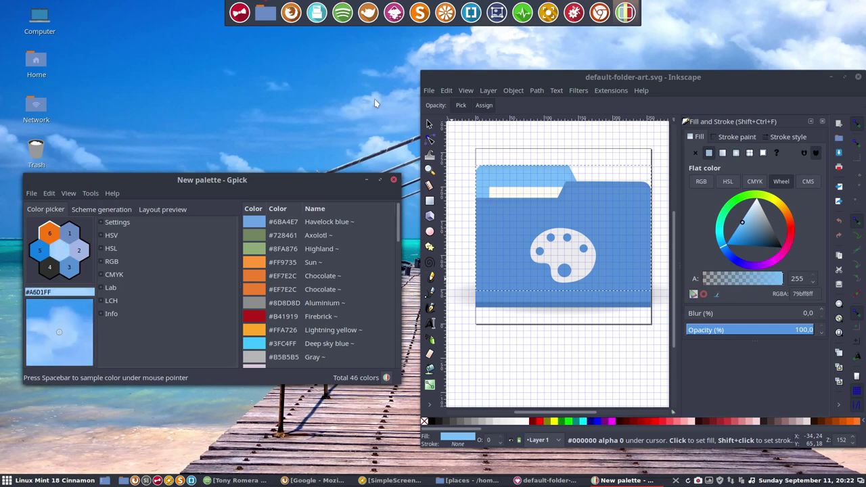
key("space")
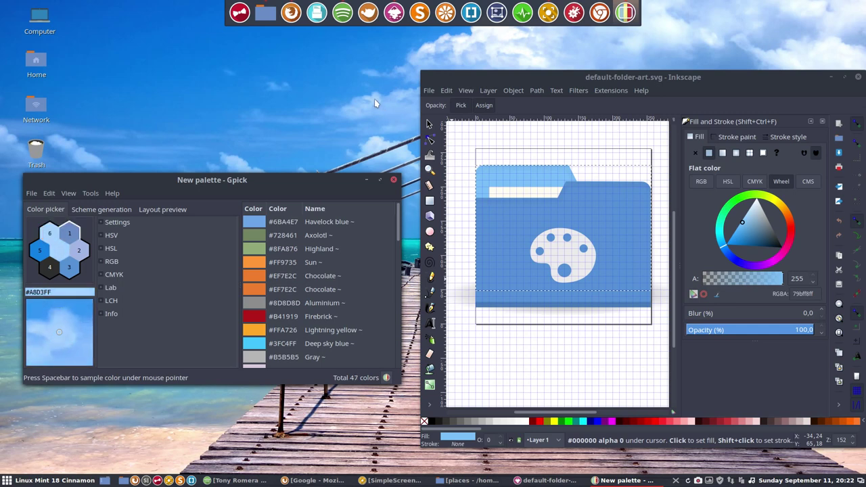
left_click_drag(331, 177, 476, 311)
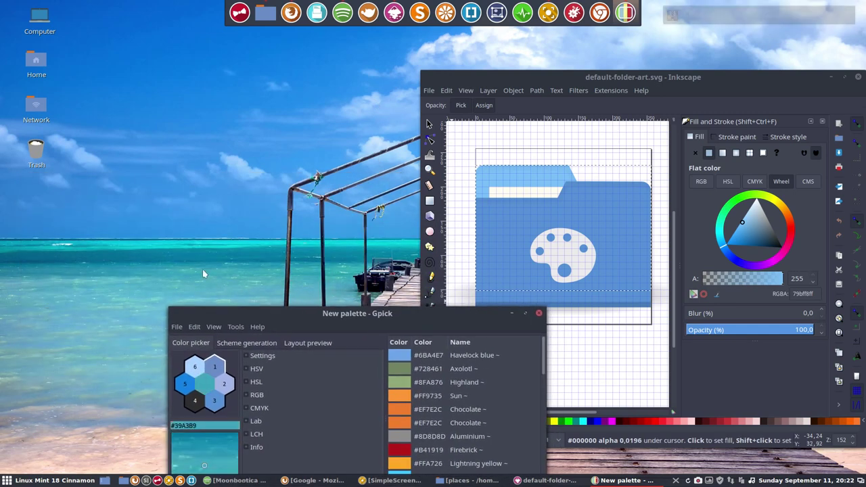
key("space")
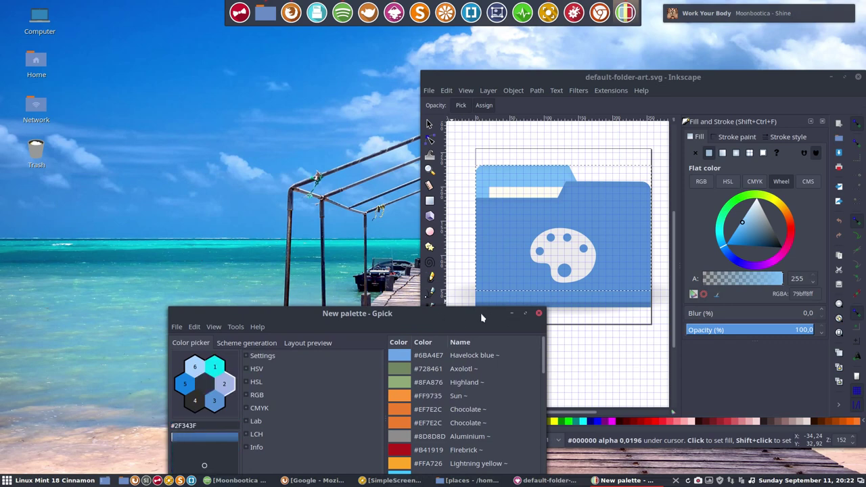
Step: Move the Gpick window off the beach and sample the wallpaper's sand colour (#FEDECC) into the palette
left_click_drag(480, 312, 359, 177)
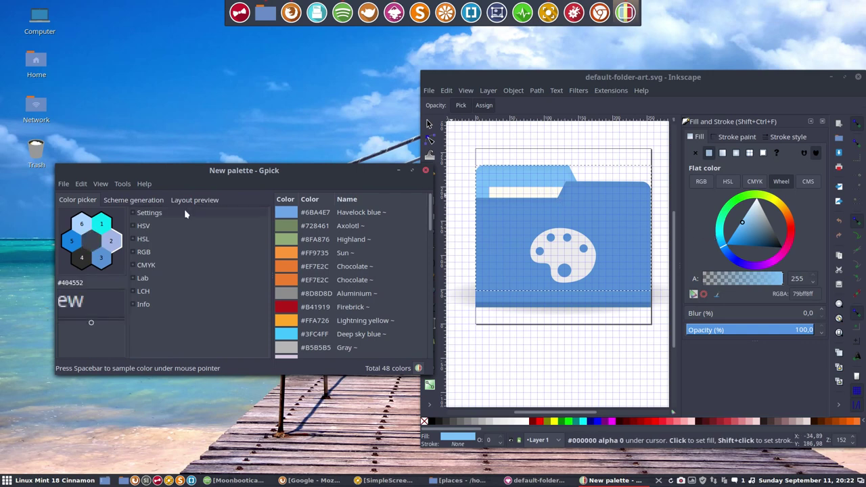
left_click_drag(206, 177, 211, 247)
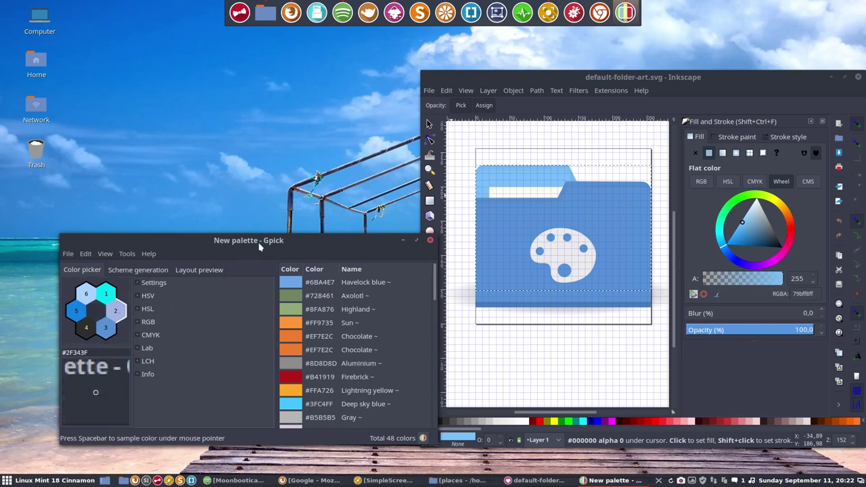
left_click_drag(261, 241, 516, 215)
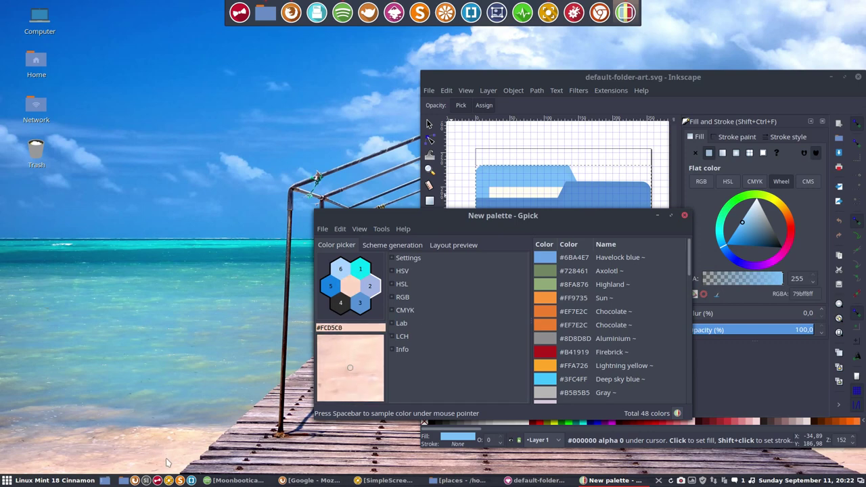
key("space")
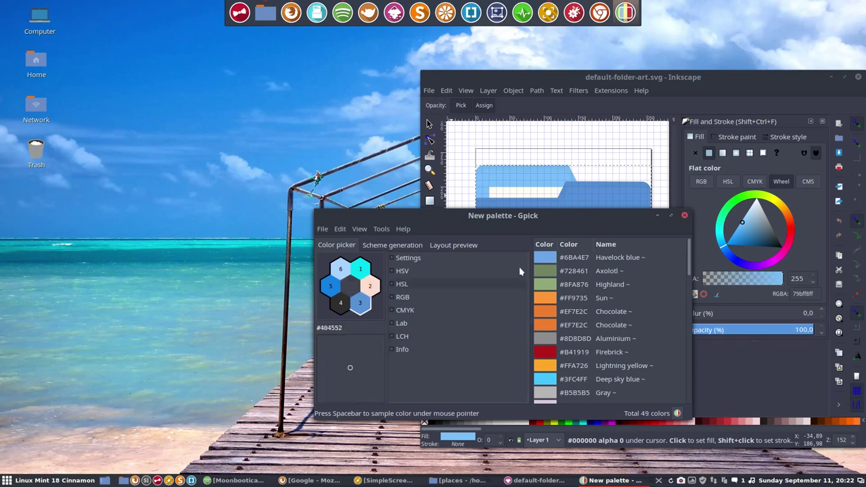
Step: Move the Gpick window clear of Inkscape and copy the sand colour's hex code #FEDECC from the palette
left_click_drag(511, 216, 214, 181)
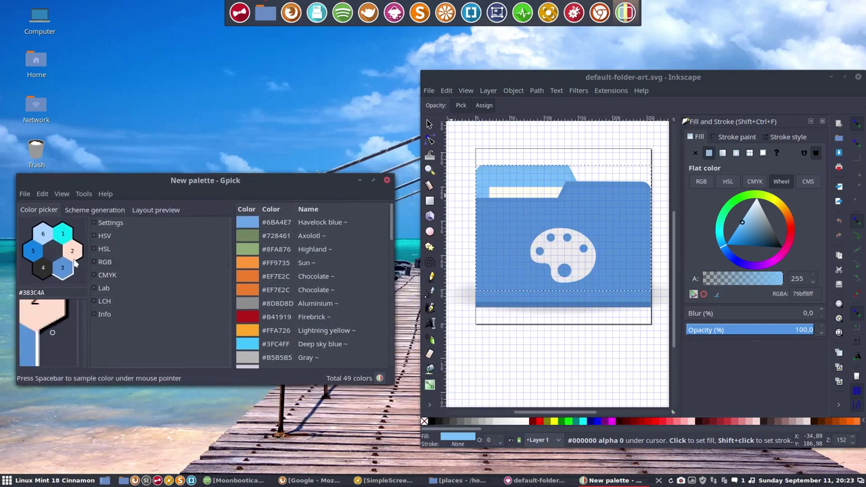
scroll(347, 287, "down", 10)
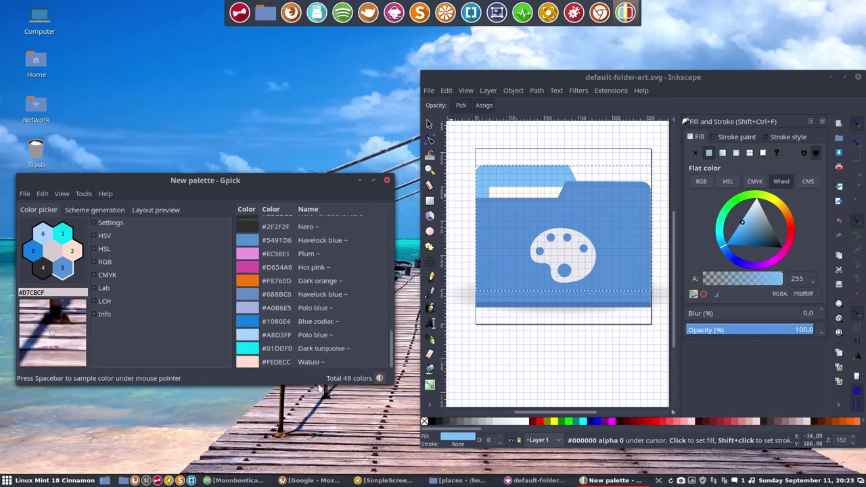
left_click(314, 362)
right_click(315, 365)
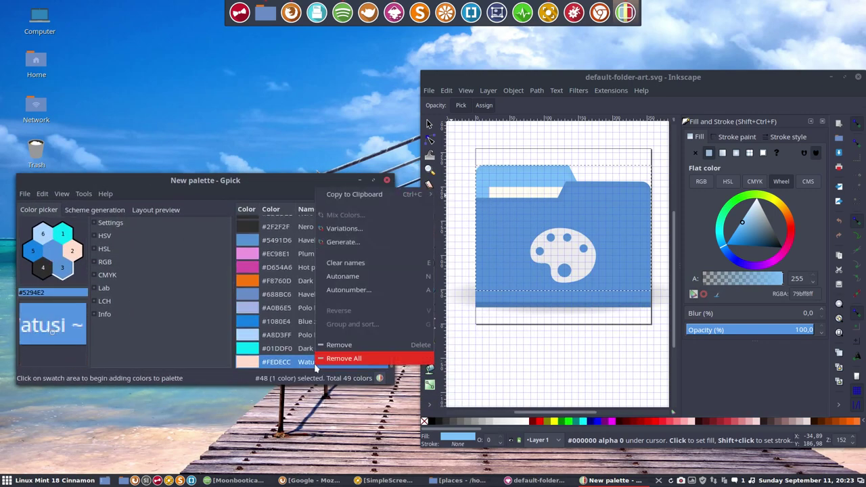
mouse_move(356, 197)
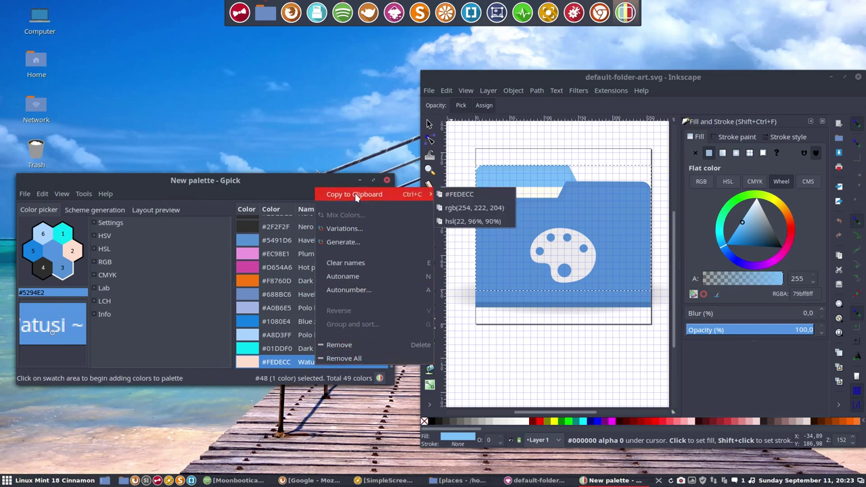
left_click(463, 194)
left_click(545, 194)
key("ctrl+v")
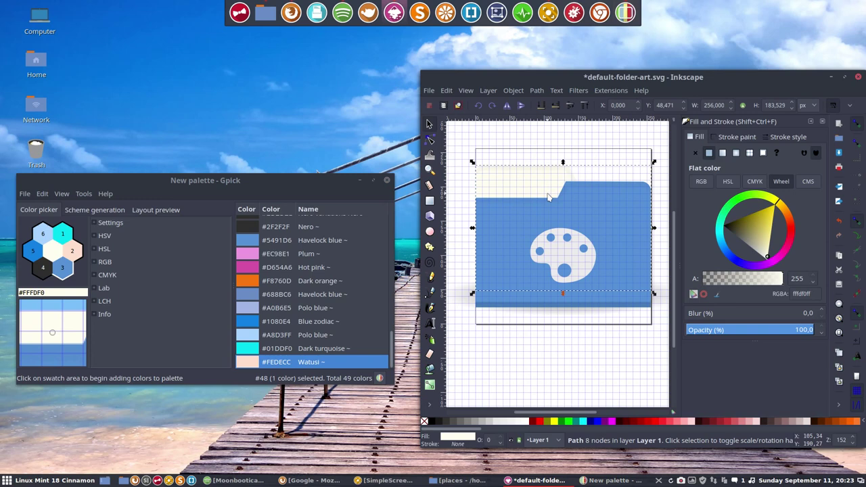
key("ctrl+z")
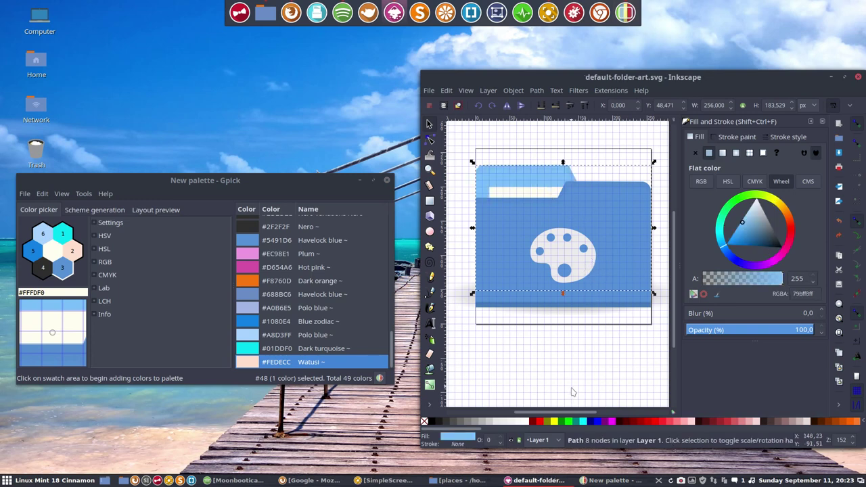
left_click(572, 392)
Step: Set the fill of the paper rectangle inside the folder to the sand colour FEDECC
left_click(533, 193)
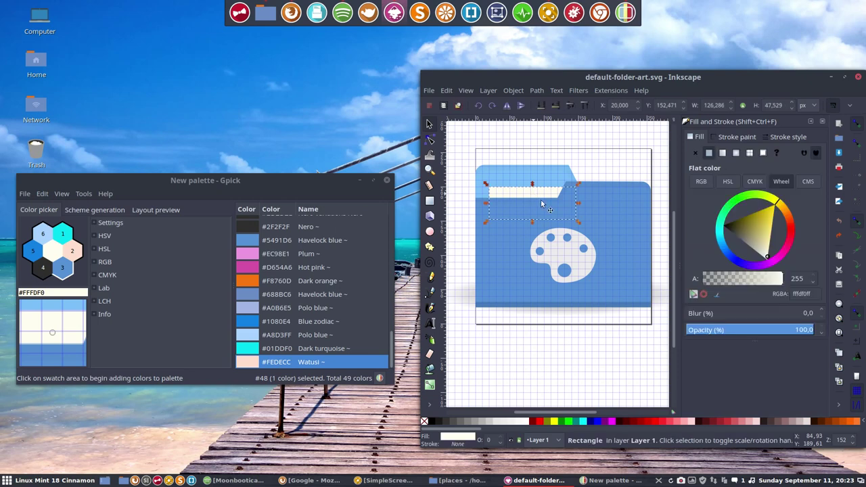
left_click(802, 294)
double_click(802, 294)
type("FEDECC")
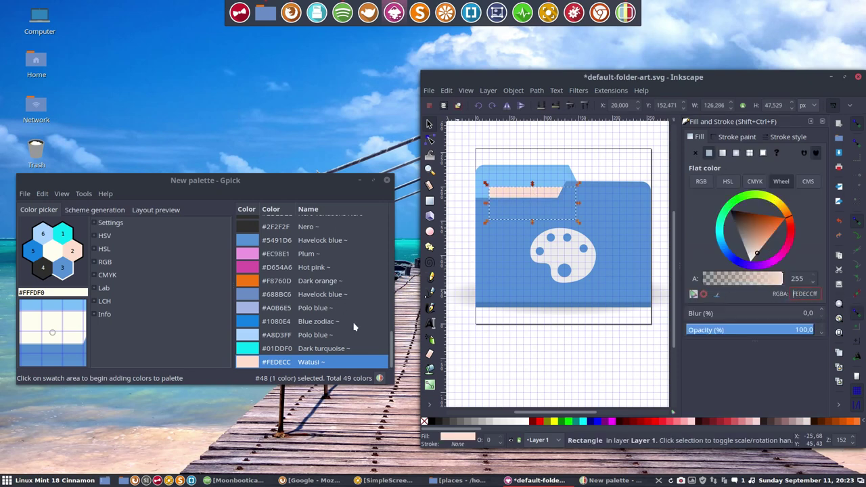
Step: Copy the turquoise #01DDF0 from the Gpick palette and apply it as the fill of the folder's back shape
left_click(331, 352)
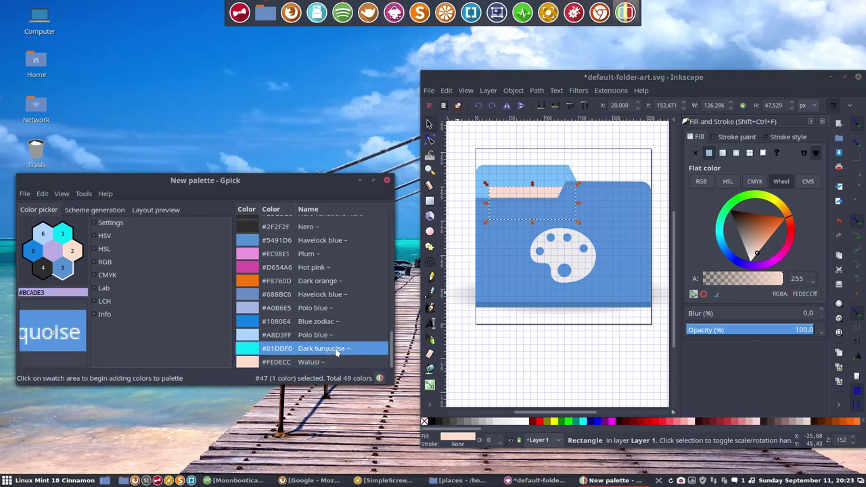
right_click(336, 352)
mouse_move(378, 179)
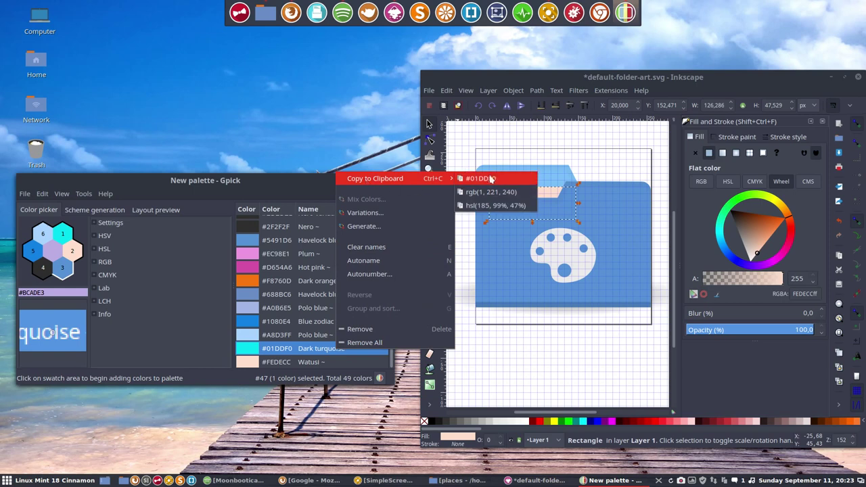
left_click(496, 178)
left_click(624, 226)
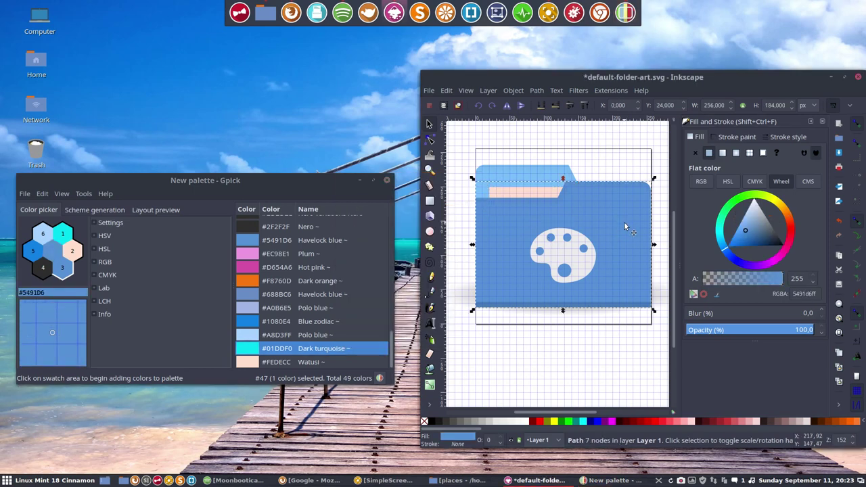
left_click(518, 183)
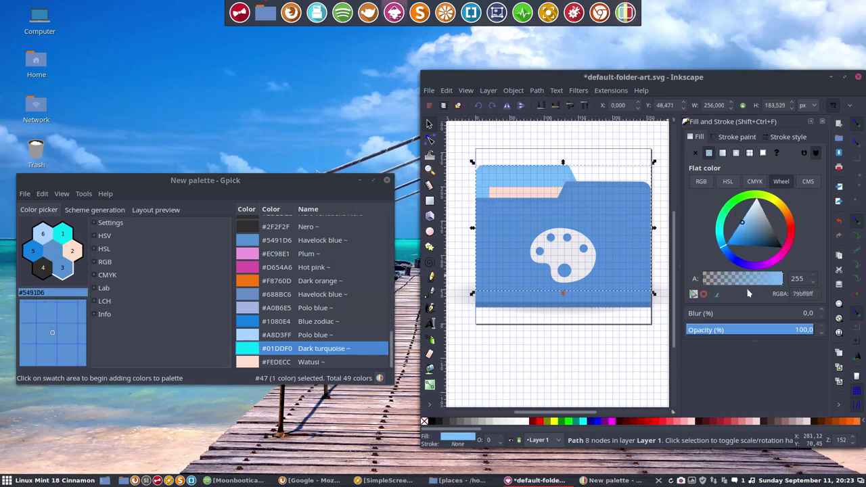
double_click(799, 294)
type("01DDF0ff")
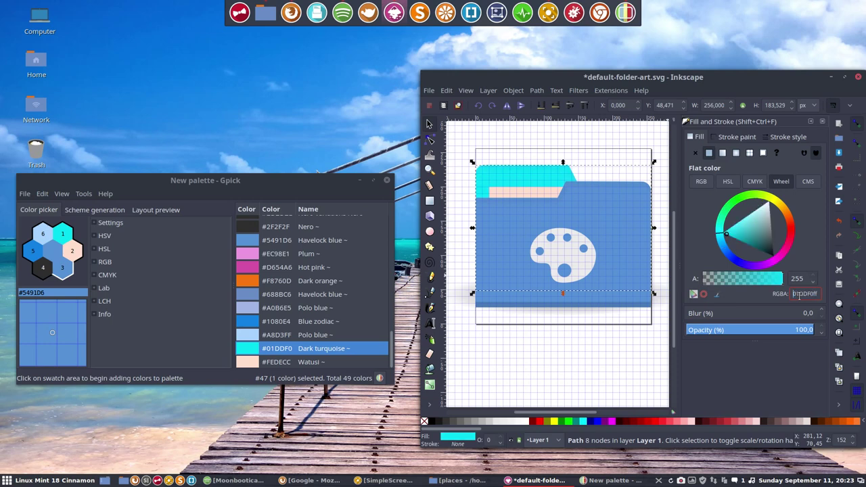
Step: Copy the deep blue #1080E4 from the Gpick palette and apply it as the fill of the folder's front shape
left_click(330, 335)
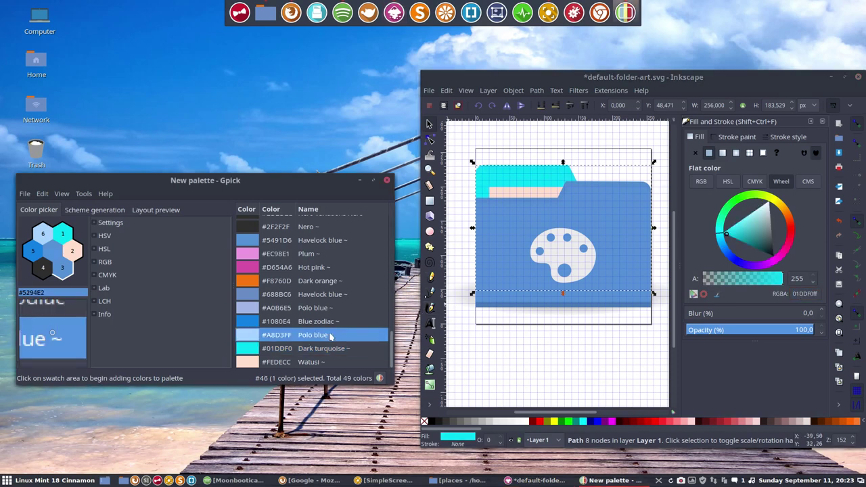
left_click(313, 323)
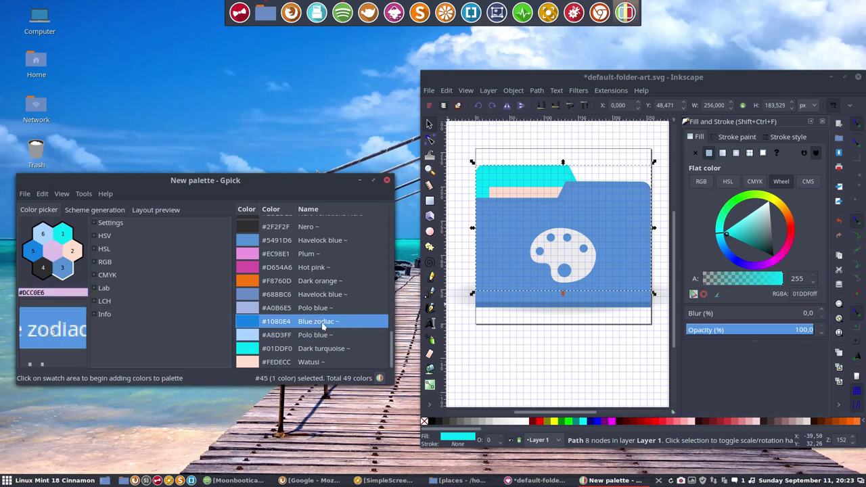
right_click(322, 323)
mouse_move(359, 154)
left_click(464, 152)
left_click(618, 201)
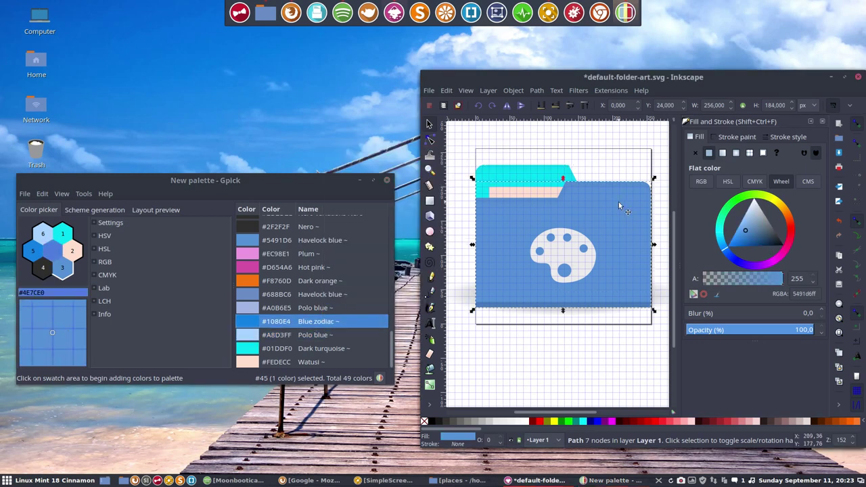
left_click(806, 294)
double_click(806, 293)
type("1080E4ff")
key("Return")
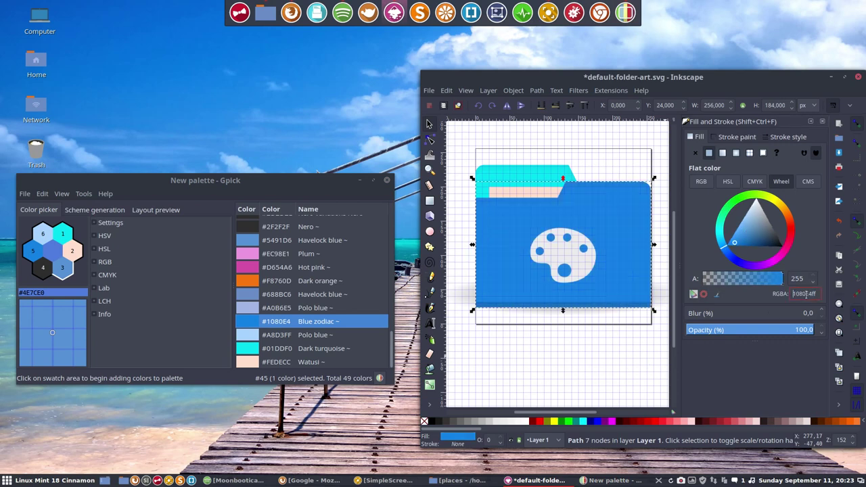
Step: Copy the pale blue #A8D3FF from the Gpick palette and apply it as the fill of the painter's palette symbol
left_click(308, 336)
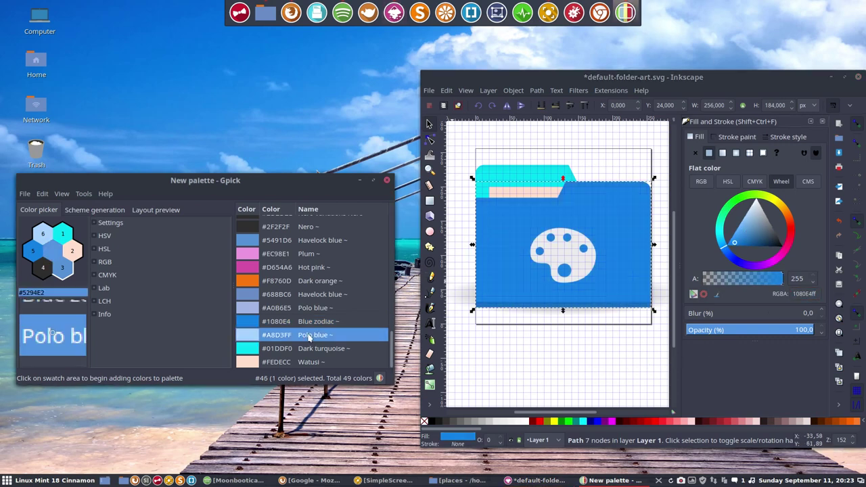
right_click(309, 335)
mouse_move(406, 163)
left_click(457, 164)
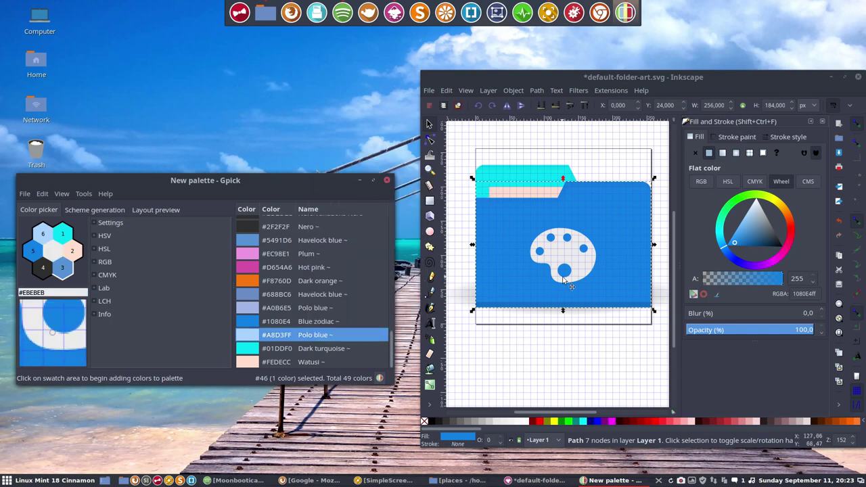
left_click(563, 279)
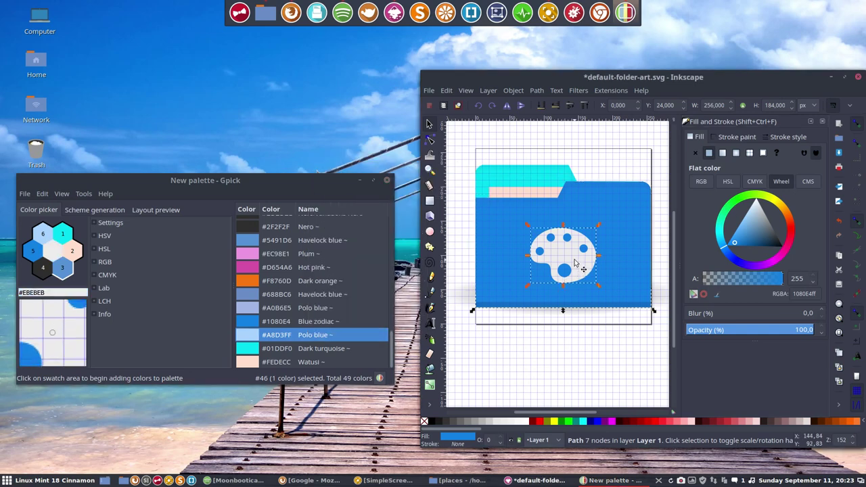
triple_click(810, 293)
type("A8D3FF")
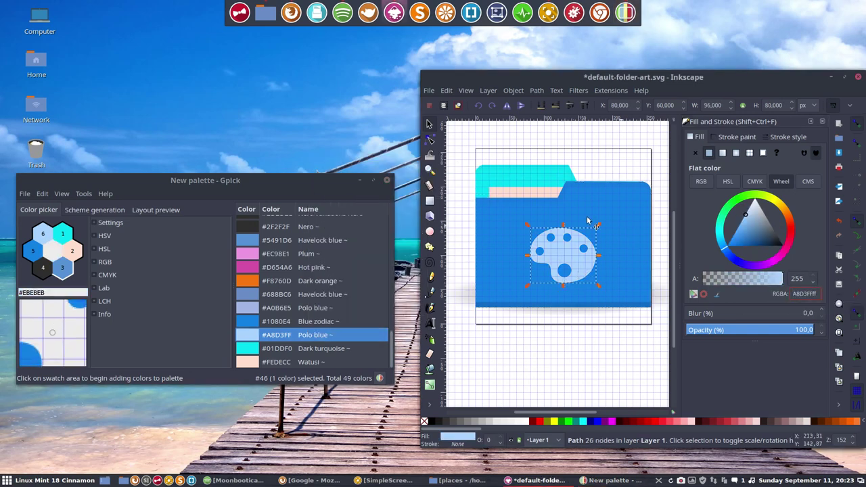
Step: Try out other teal and green shades on the folder's back shape and restore its 01ddf0ff fill
left_click(522, 181)
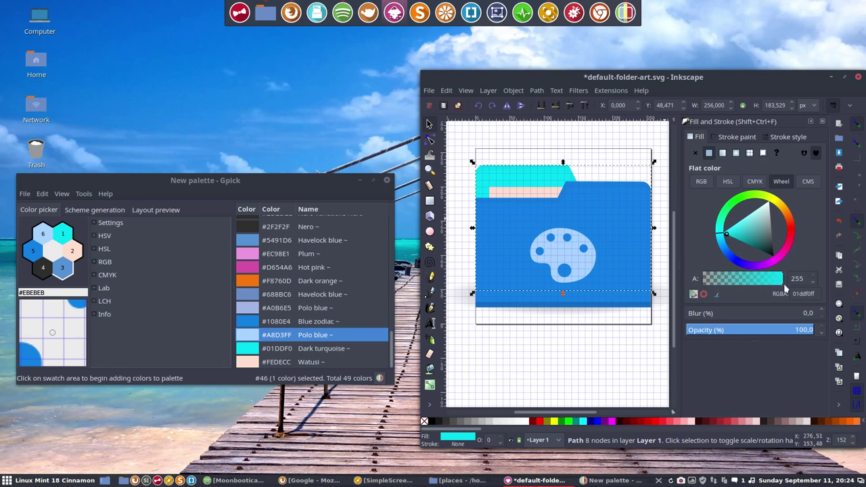
double_click(803, 293)
key("ctrl+c")
left_click(742, 234)
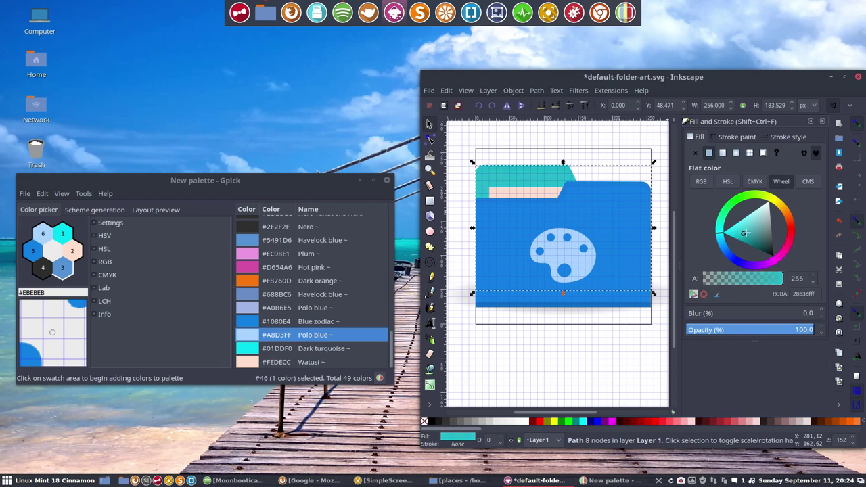
mouse_move(743, 234)
left_mouse_down()
mouse_move(751, 227)
mouse_move(749, 241)
mouse_move(716, 249)
mouse_move(720, 222)
left_mouse_up()
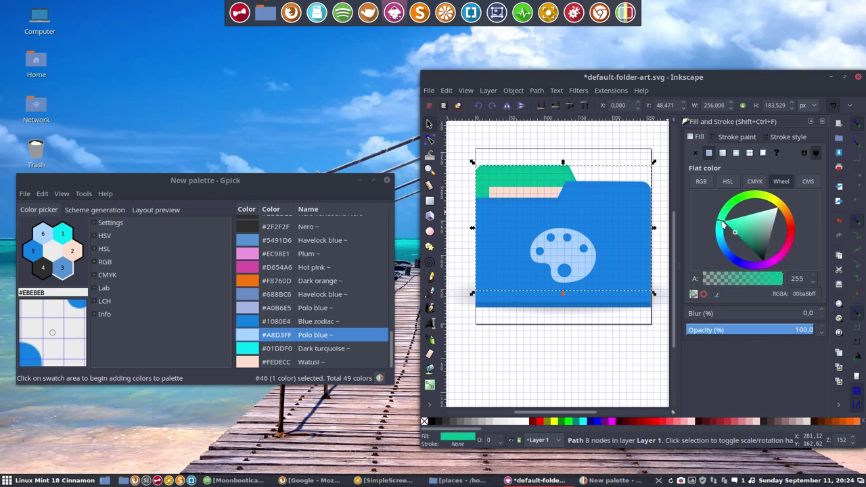
left_click_drag(720, 224, 722, 235)
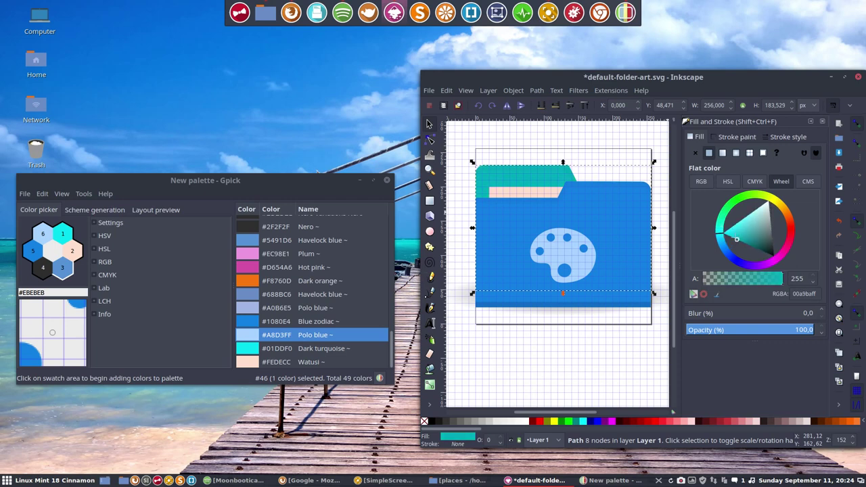
left_click(736, 231)
left_click_drag(736, 231, 733, 230)
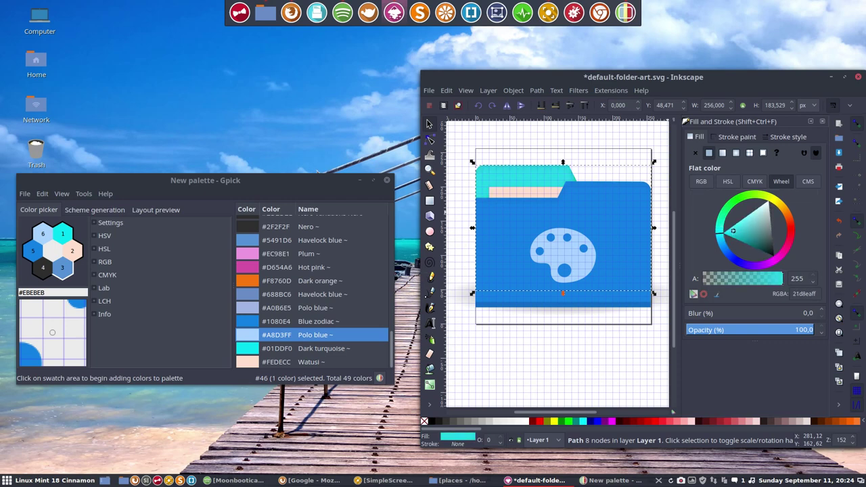
triple_click(803, 293)
key("ctrl+v")
Step: Minimise Gpick and switch to the file manager, going up to the Sardi Mono Numix Colora (copy) folder
left_click(321, 351)
left_click(314, 362)
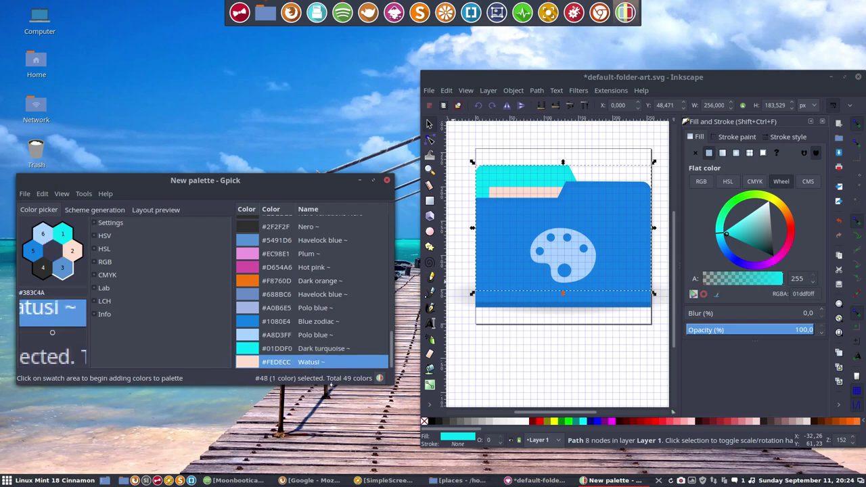
left_click(360, 180)
left_click(458, 480)
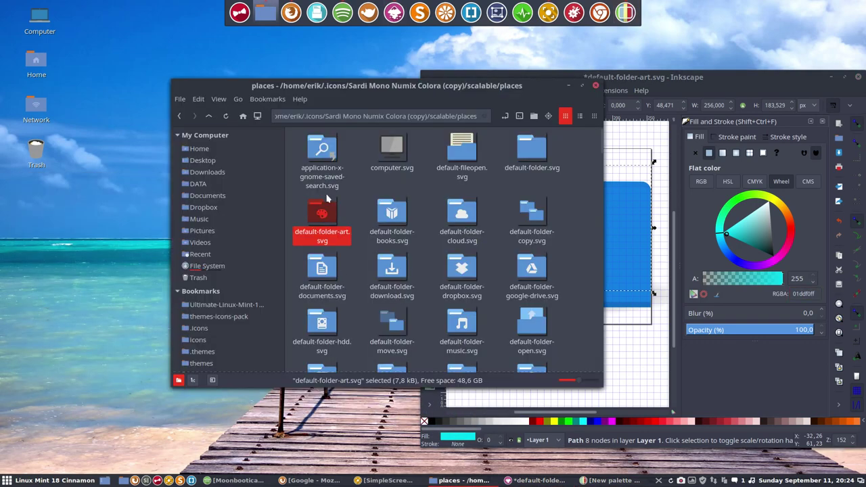
left_click(211, 115)
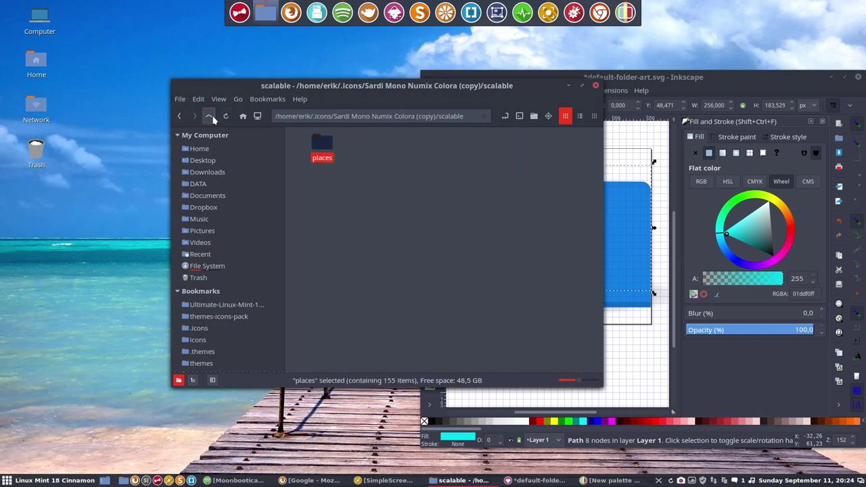
left_click(210, 116)
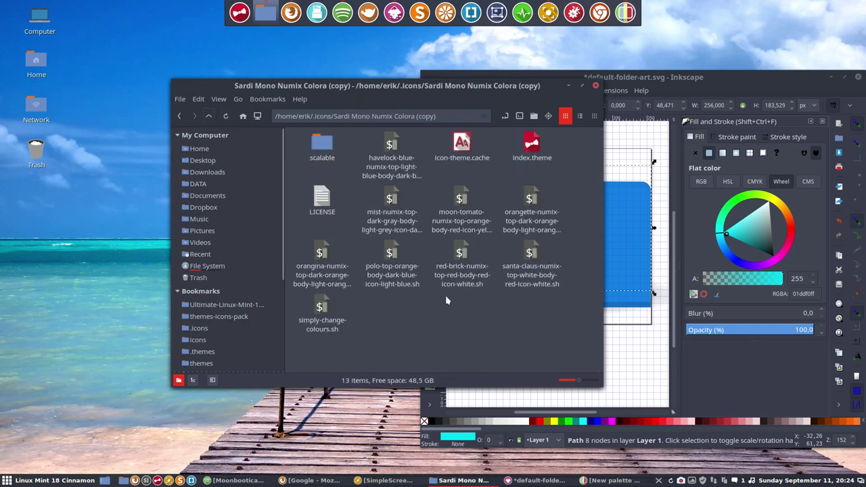
Step: Duplicate the simply-change-colours.sh script within the theme folder
left_click(322, 309)
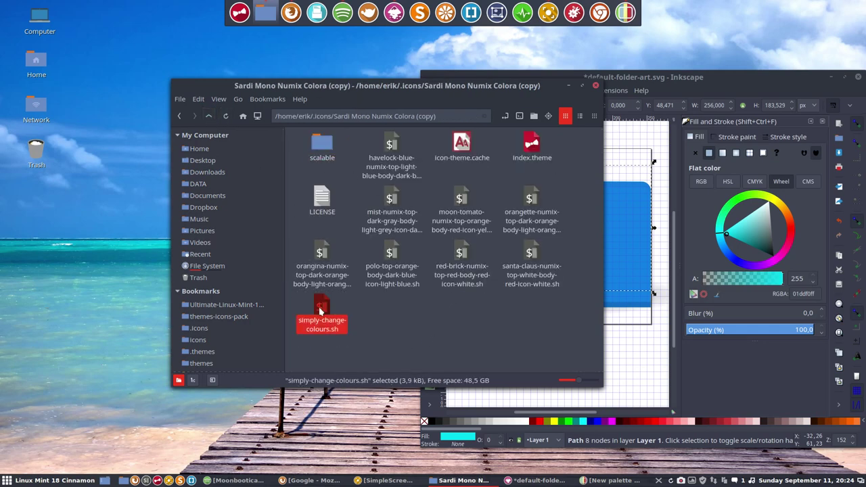
key("ctrl+c")
key("ctrl+v")
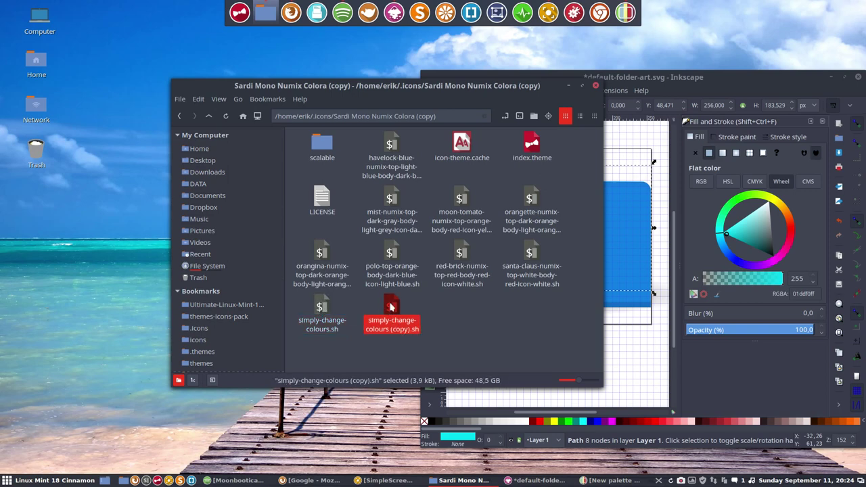
Step: Rename the duplicated script as "watusi-top-turquoise-body blue-icon-light-blue-paper-light-yellow.sh", checking the colour names in Gpick
key("F2")
type("watus")
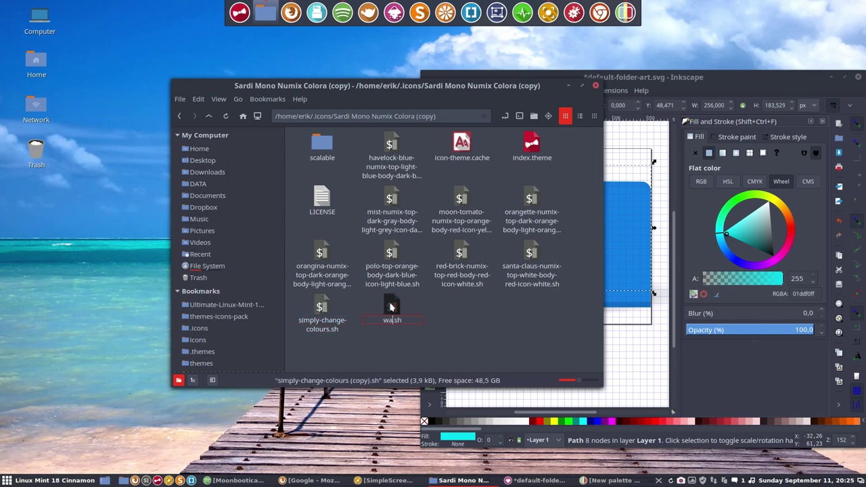
type("i-")
left_click_drag(424, 91, 264, 99)
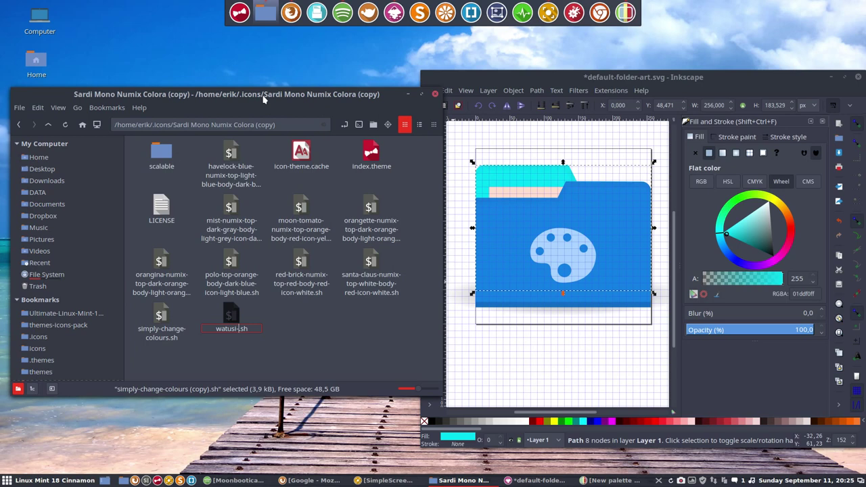
type("top-")
left_click(609, 480)
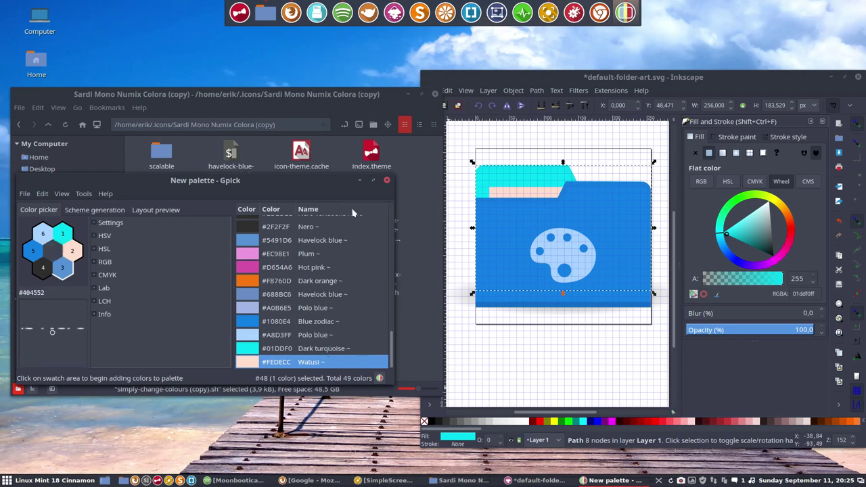
left_click(359, 181)
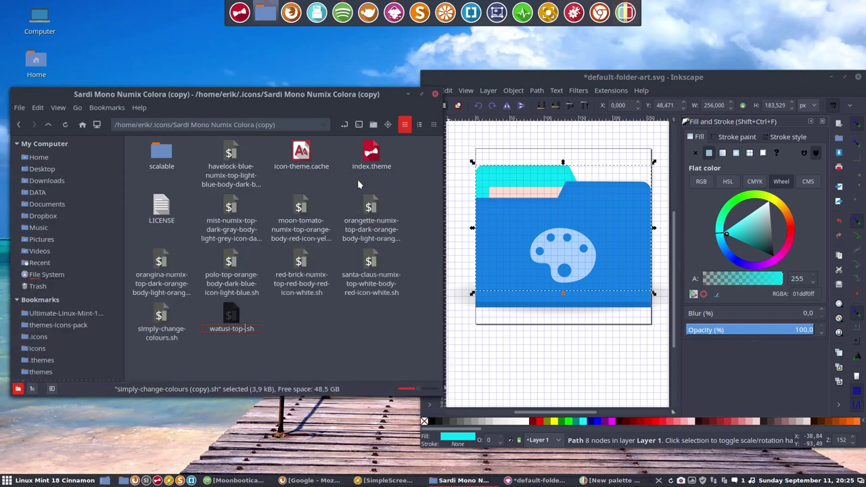
type("turquoise-body blu")
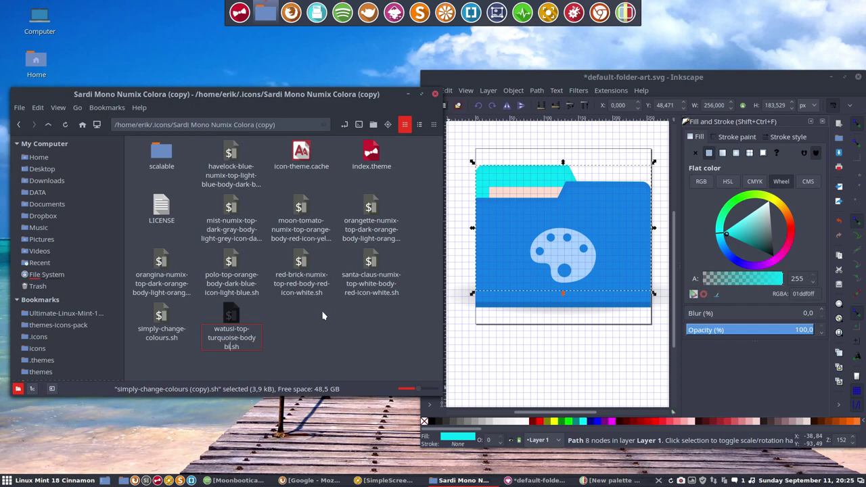
type("e-icon-light-blue-paper-ligh")
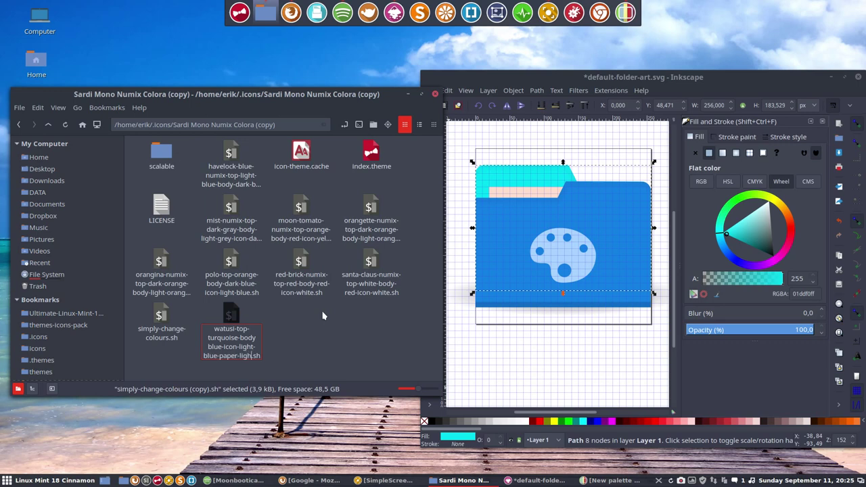
type("t-yellow")
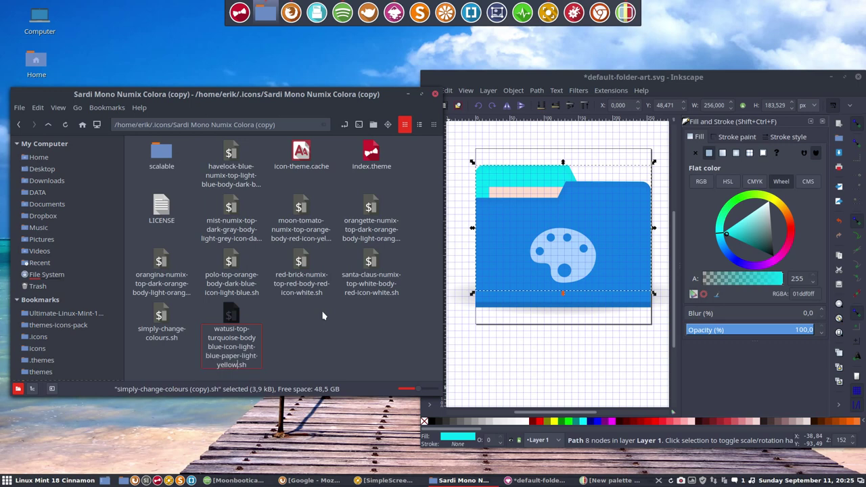
left_click(318, 327)
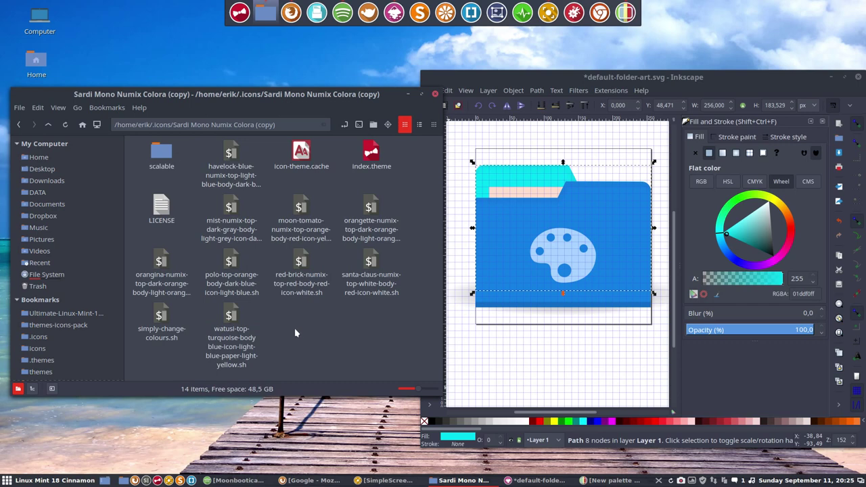
Step: Display the renamed watusi script's contents in Sublime Text and tile its window beside the Inkscape drawing
left_click(227, 315)
double_click(228, 315)
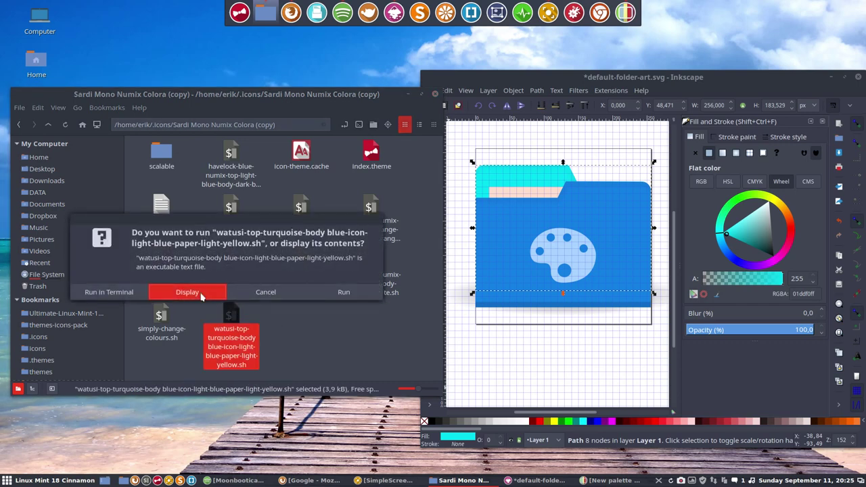
left_click(199, 293)
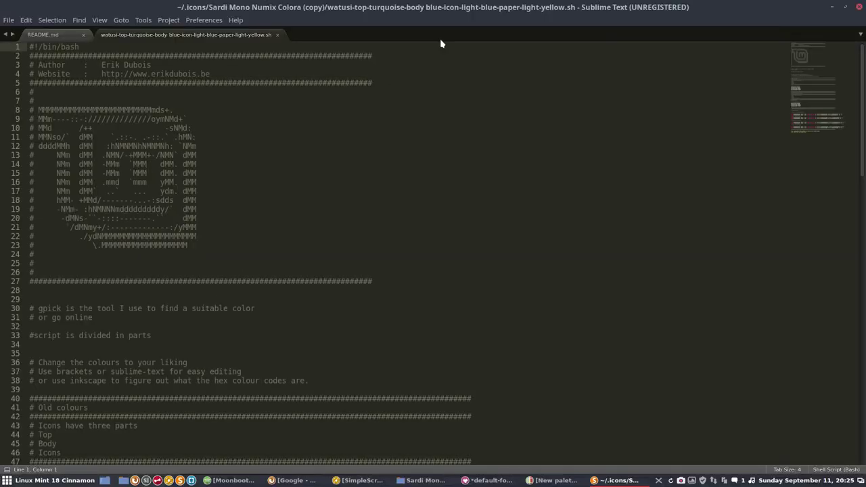
left_click_drag(470, 7, 2, 118)
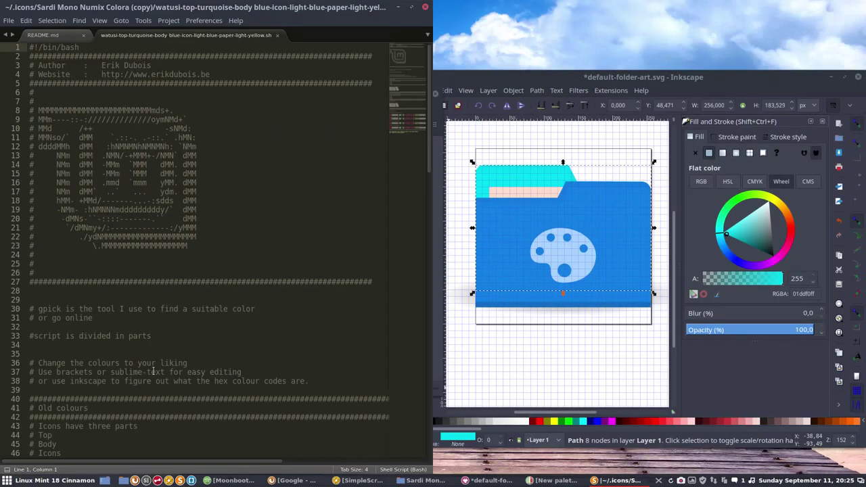
Step: Copy the fill code of the folder's turquoise back shape from Inkscape and set newcolourtop to 01ddf0 under New colours
scroll(154, 371, "down", 17)
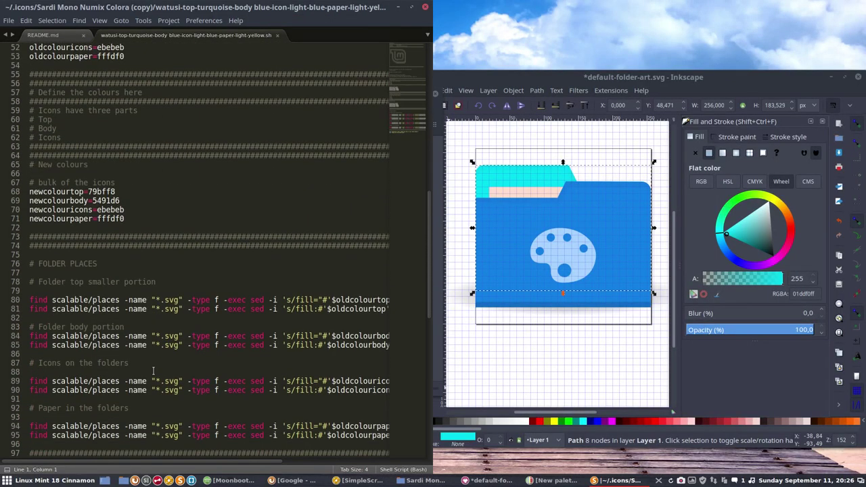
left_click(54, 192)
left_click(100, 192)
double_click(100, 192)
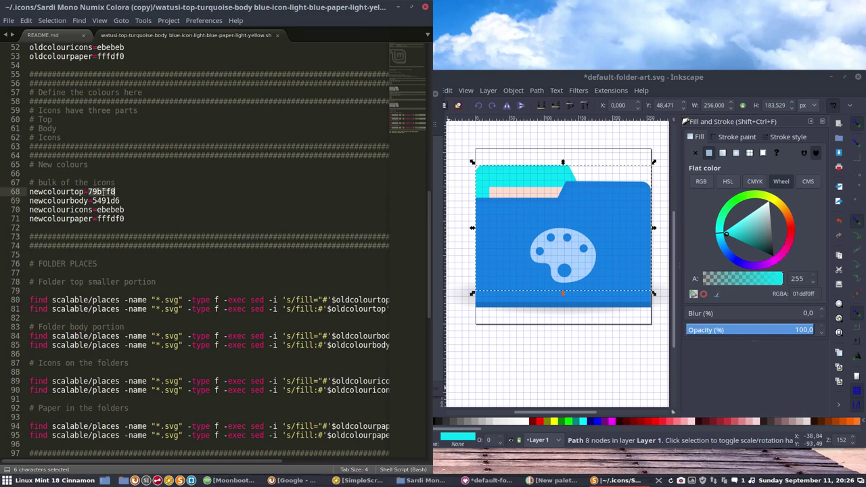
left_click(537, 362)
left_click(537, 362)
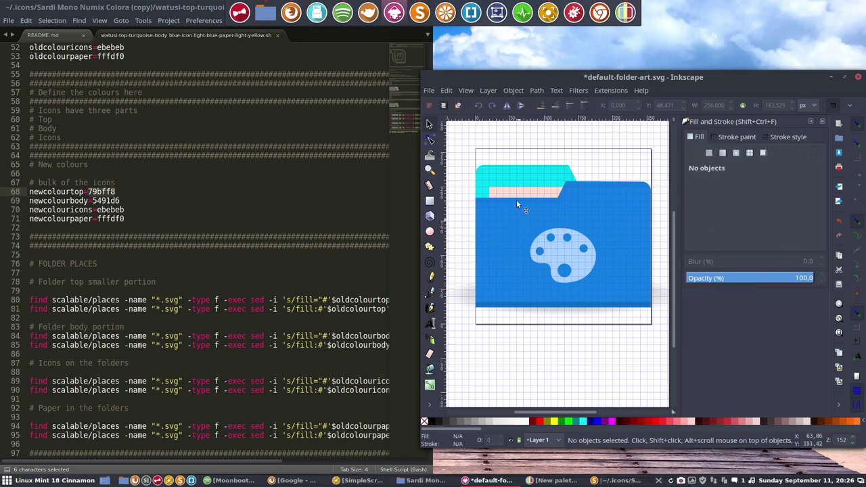
left_click(520, 167)
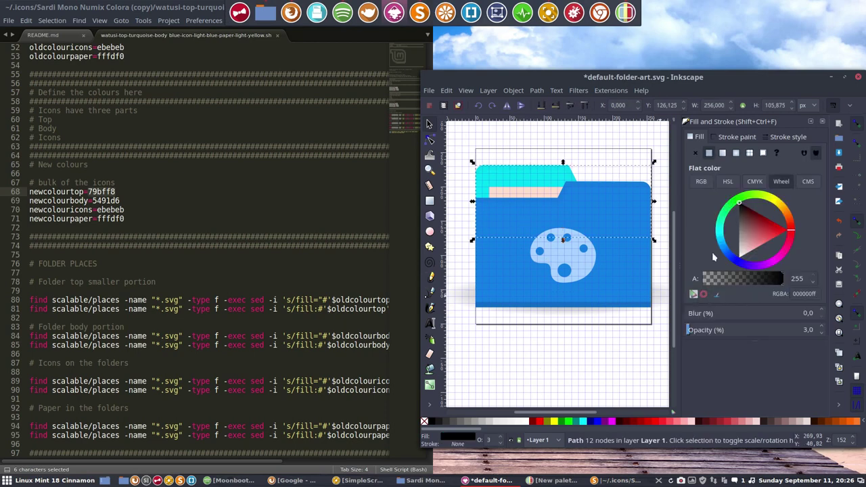
left_click(552, 346)
left_click(526, 185)
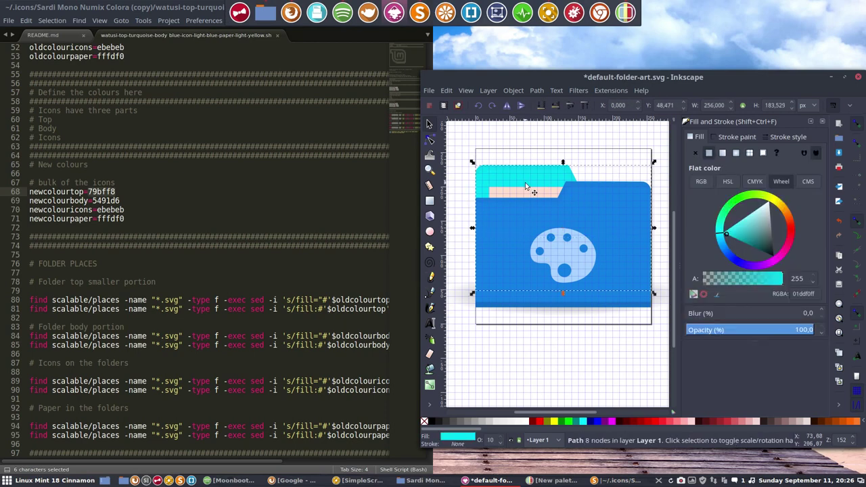
double_click(804, 293)
key("ctrl+c")
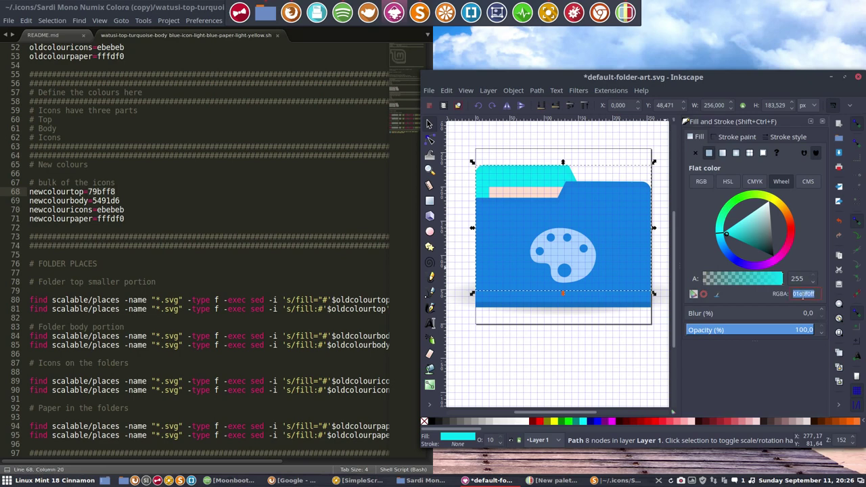
left_click(104, 191)
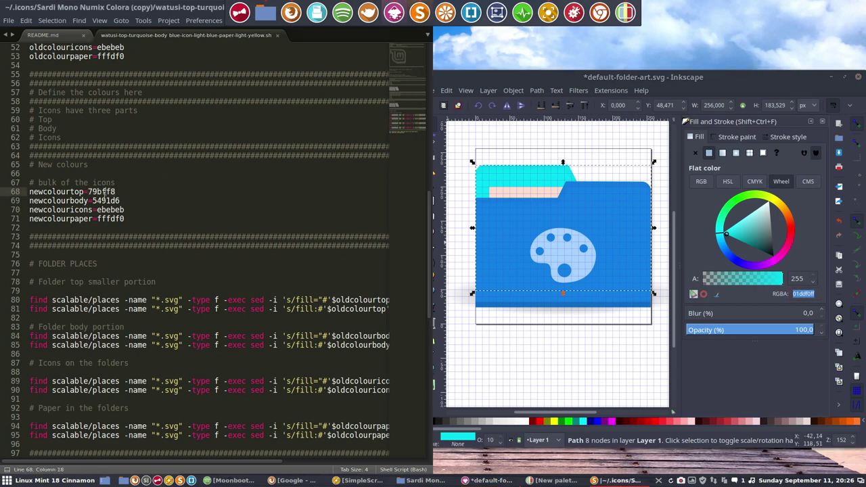
double_click(104, 192)
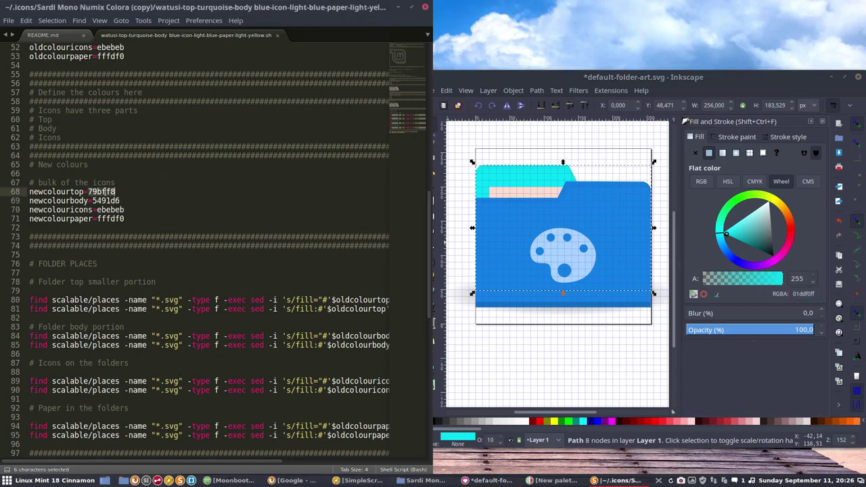
key("ctrl+v")
key("BackSpace")
Step: Copy the fill code of the blue folder body from Inkscape and set newcolourbody to 1080e4 in the script
left_click(109, 200)
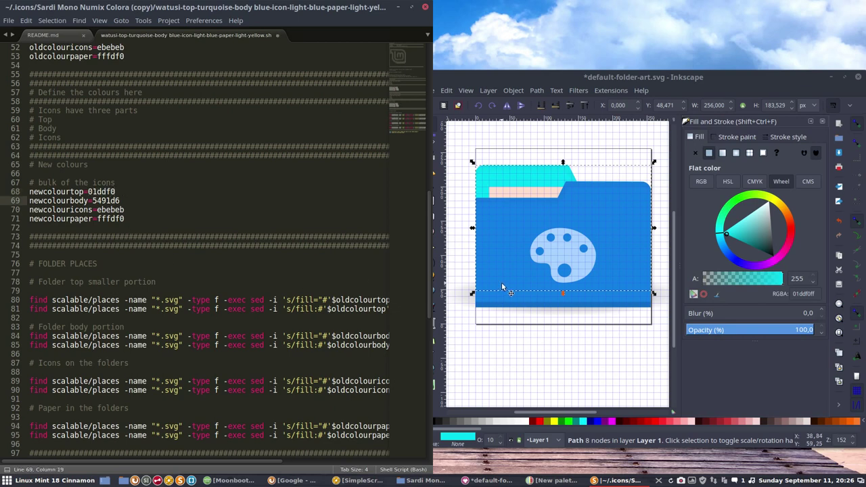
left_click(500, 336)
left_click(503, 284)
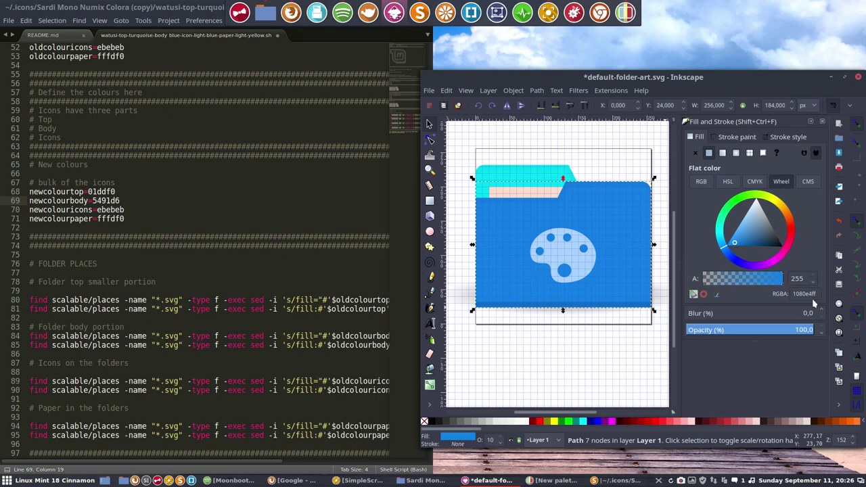
double_click(810, 293)
key("ctrl+c")
double_click(106, 201)
key("ctrl+v")
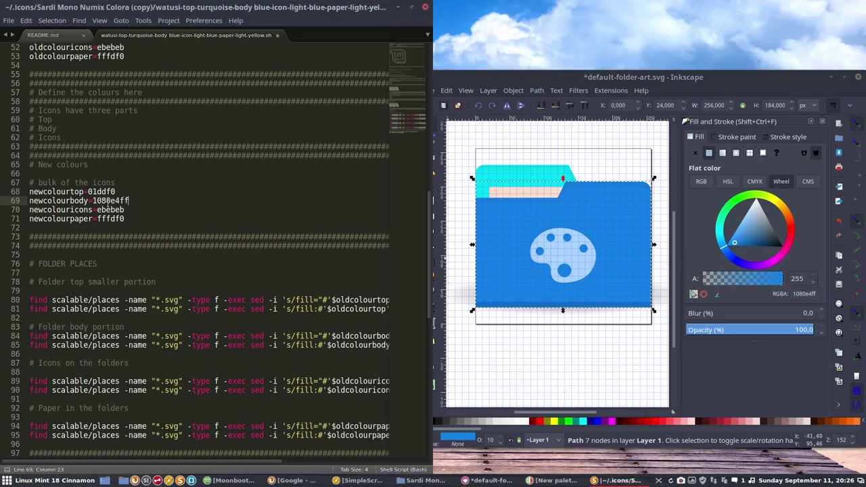
key("BackSpace")
key("BackSpace")
Step: Copy the fill code of the painter's palette symbol from Inkscape and set newcolouricons to a8d3ff in the script
left_click(111, 210)
left_click(553, 254)
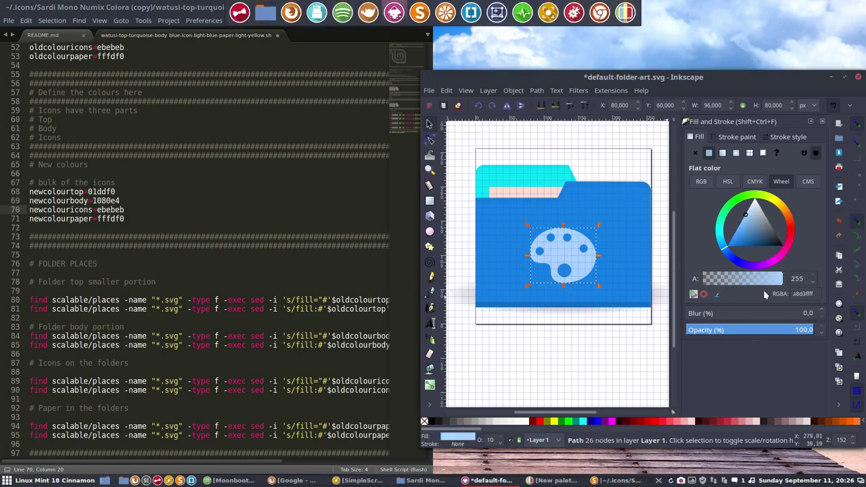
left_click(809, 294)
double_click(808, 295)
key("ctrl+c")
double_click(122, 209)
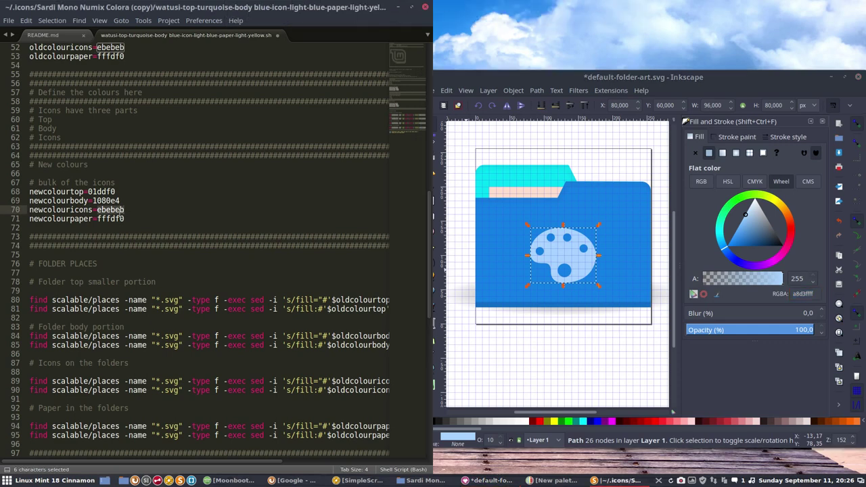
key("ctrl+v")
key("BackSpace")
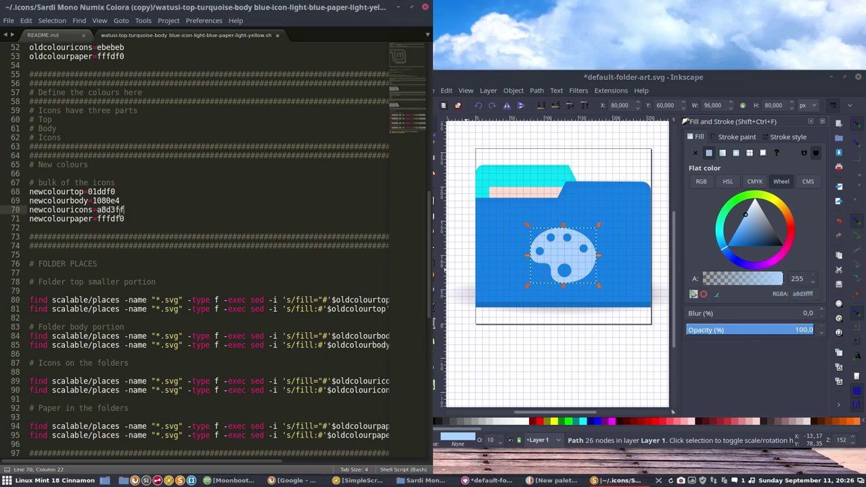
Step: Copy the fill code of the paper rectangle from Inkscape and set newcolourpaper to fedecc in the script
left_click(119, 218)
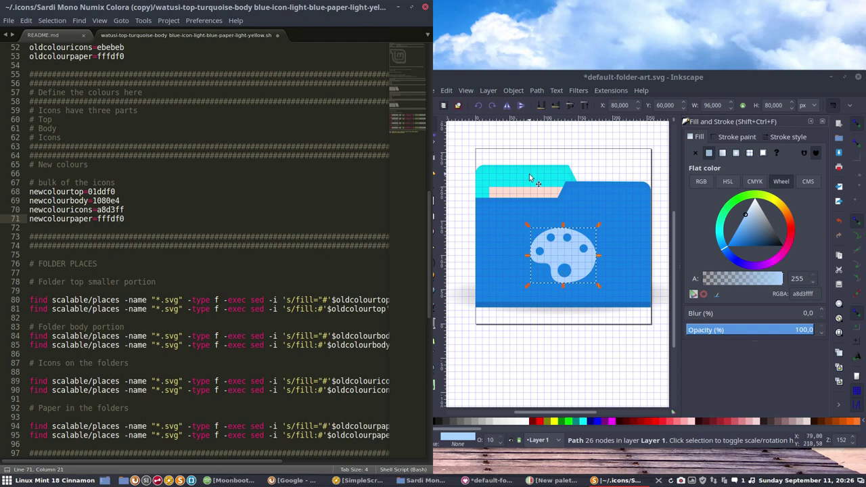
left_click(534, 195)
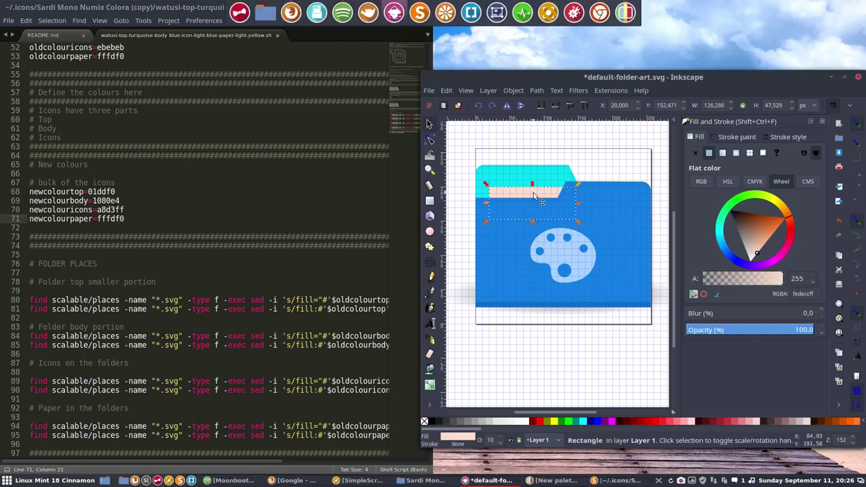
double_click(810, 294)
key("ctrl+c")
left_click(108, 211)
double_click(111, 218)
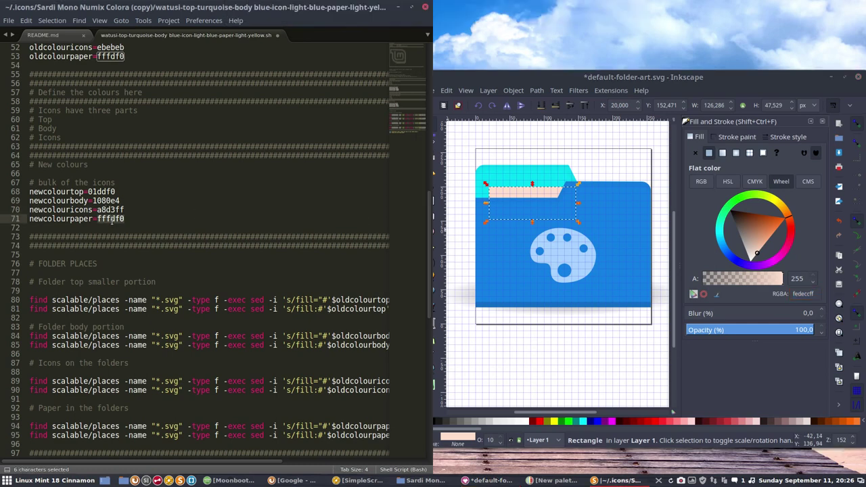
key("ctrl+v")
key("BackSpace")
key("BackSpace")
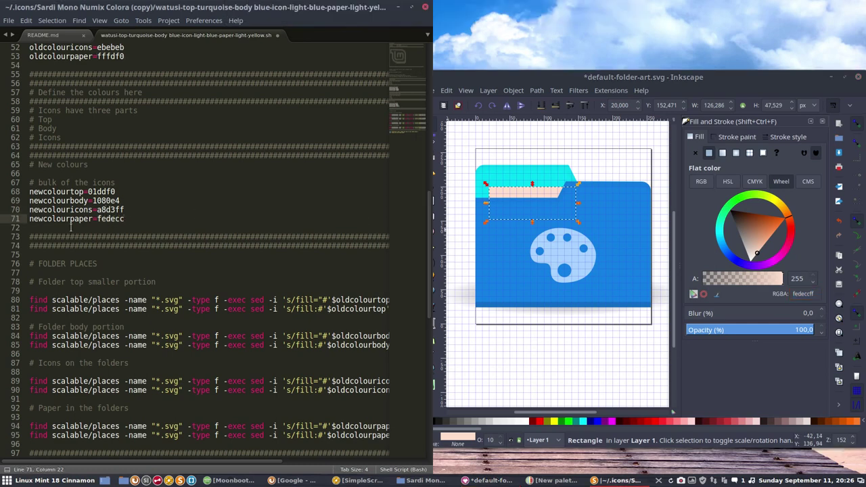
Step: Check the new colour codes against the folder's back, body, symbol and paper shapes in Inkscape, and save the script
left_click(99, 191)
left_click(522, 179)
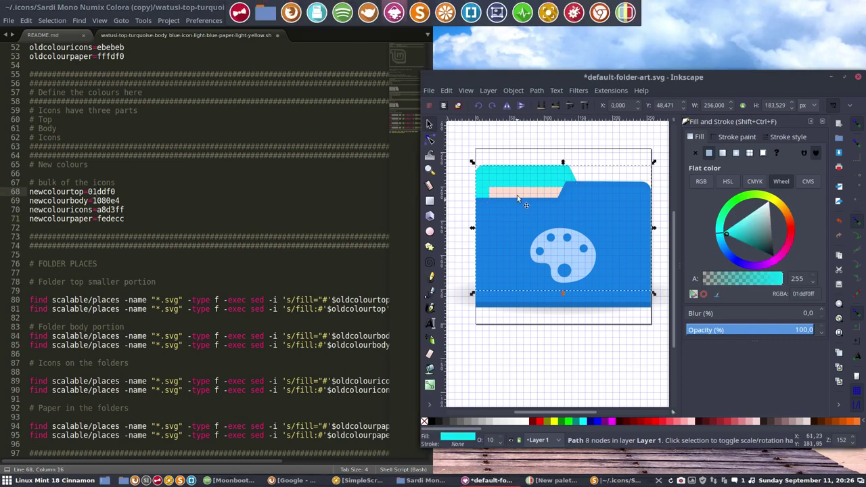
left_click(594, 221)
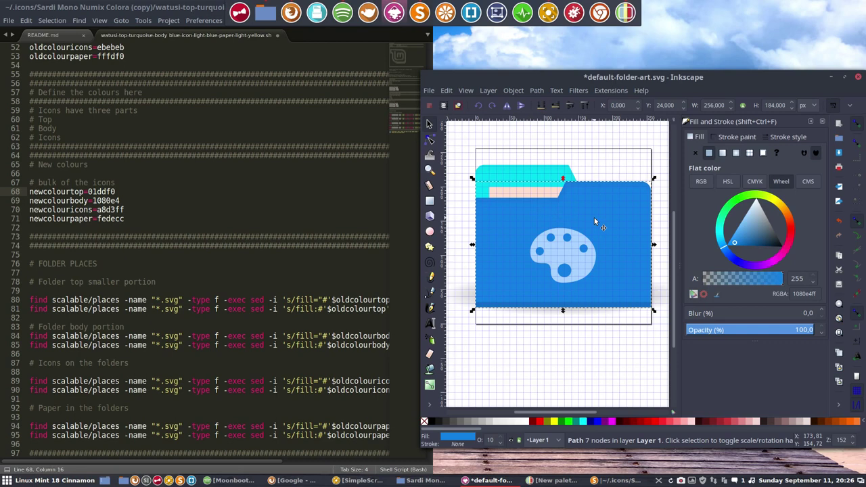
left_click(559, 257)
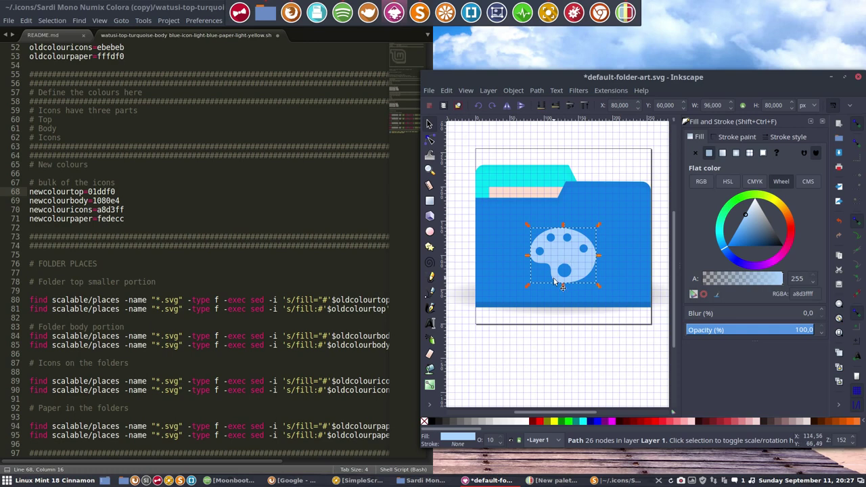
left_click(536, 194)
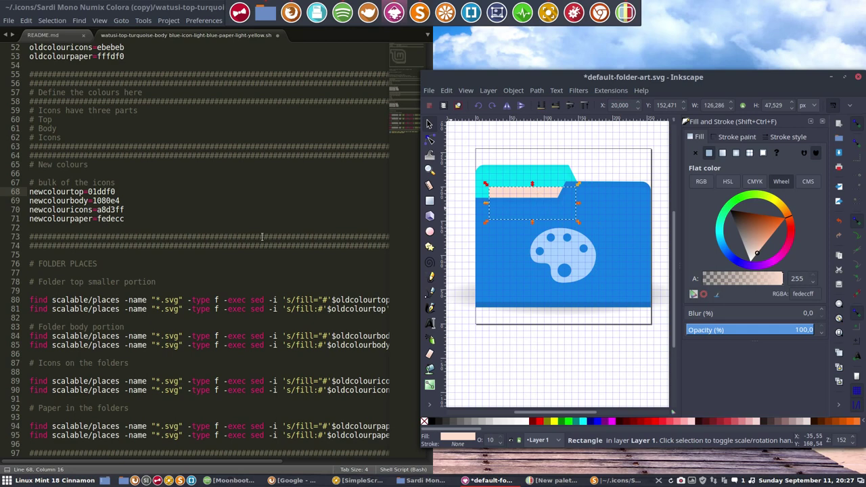
left_click(196, 218)
key("ctrl+s")
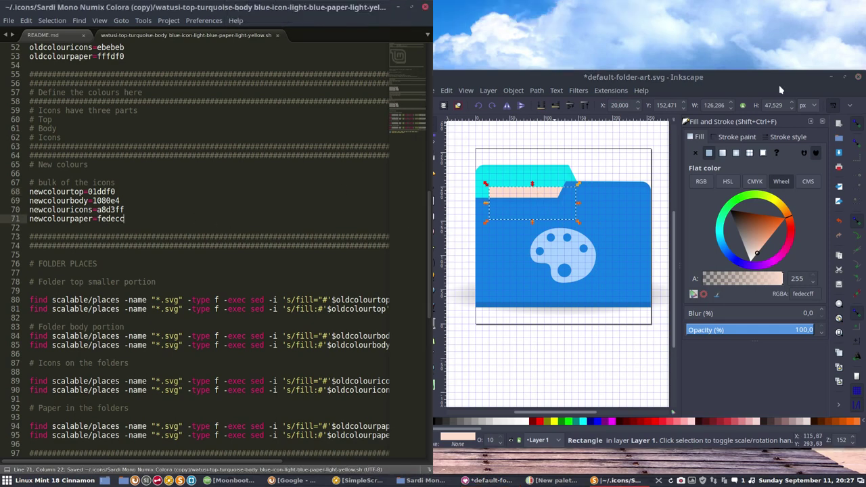
Step: Close default-folder-art.svg in Inkscape without saving its changes, and close the script editor
left_click(857, 78)
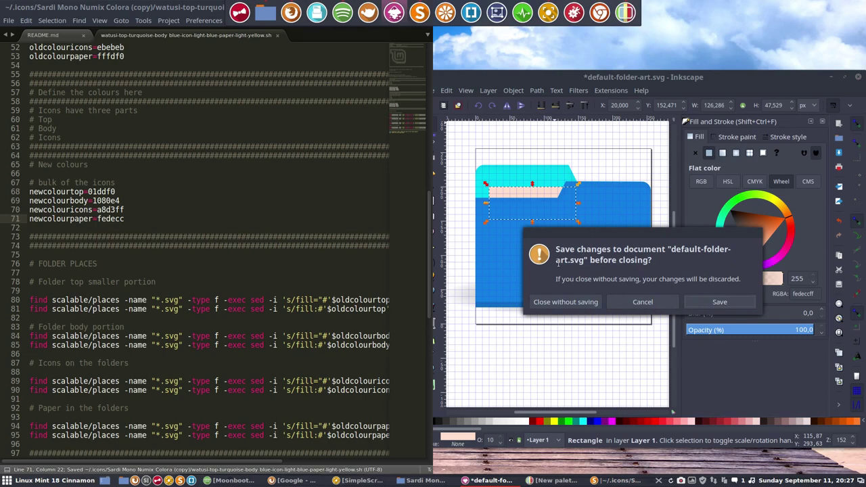
left_click(561, 302)
left_click_drag(220, 10, 483, 115)
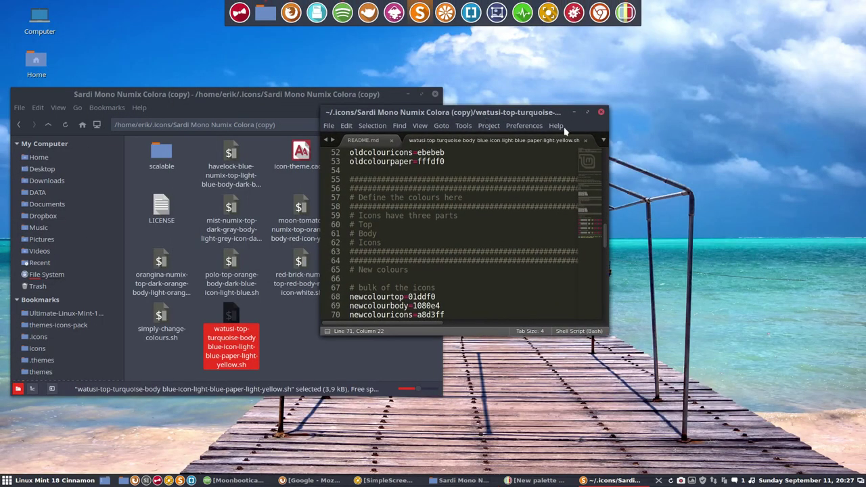
left_click(601, 116)
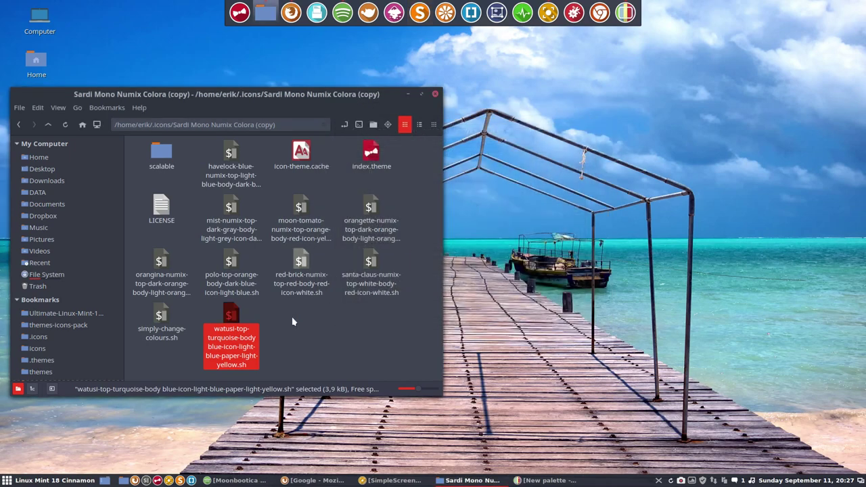
Step: Run the watusi-top-turquoise-body colour script in a terminal and delete icon-theme.cache from the copied theme folder
double_click(234, 322)
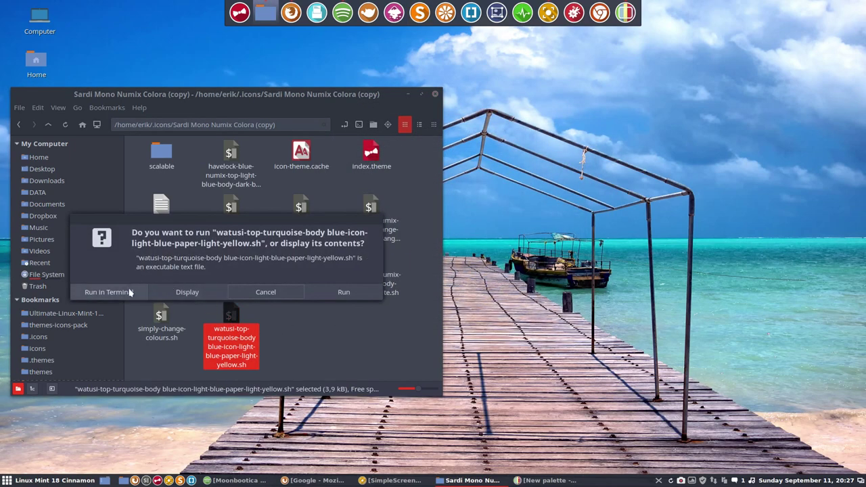
left_click(127, 298)
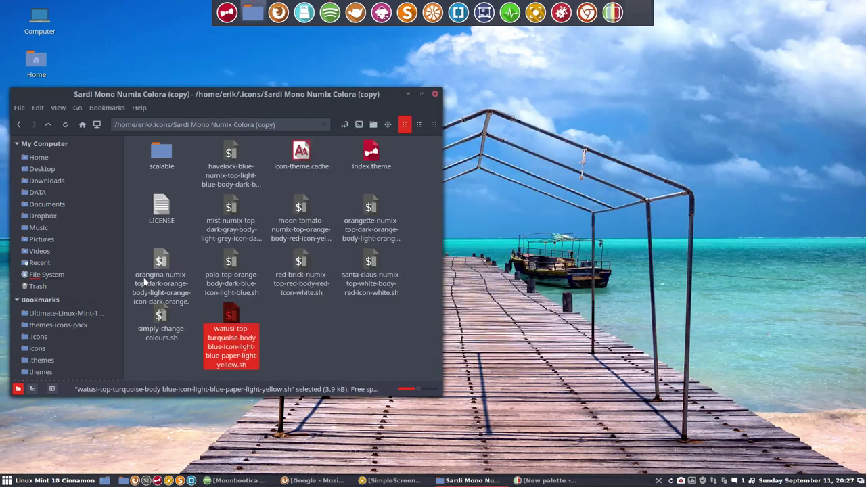
left_click(307, 160)
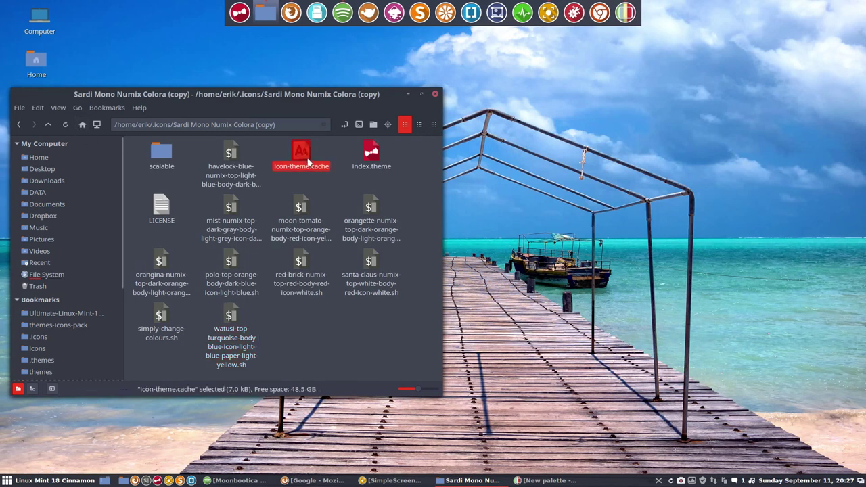
key("Delete")
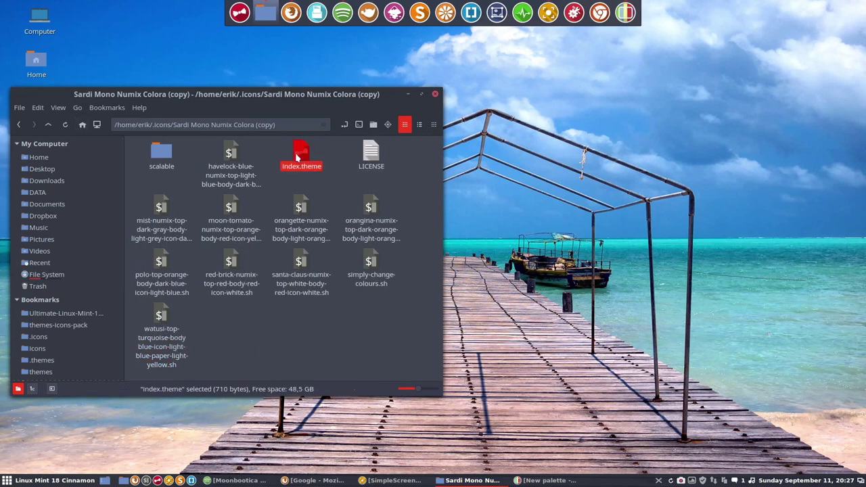
Step: Change the theme name in index.theme to Sardi Mono Numix Colora Watusi, then save and close the file
double_click(297, 157)
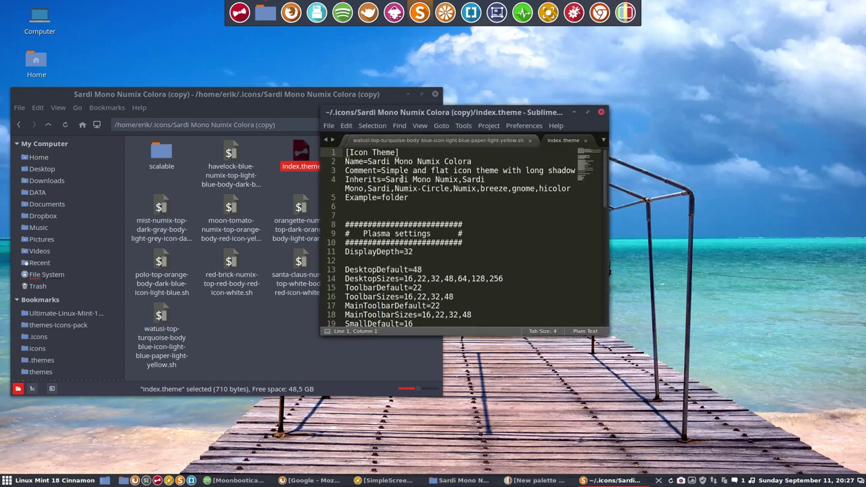
left_click(485, 161)
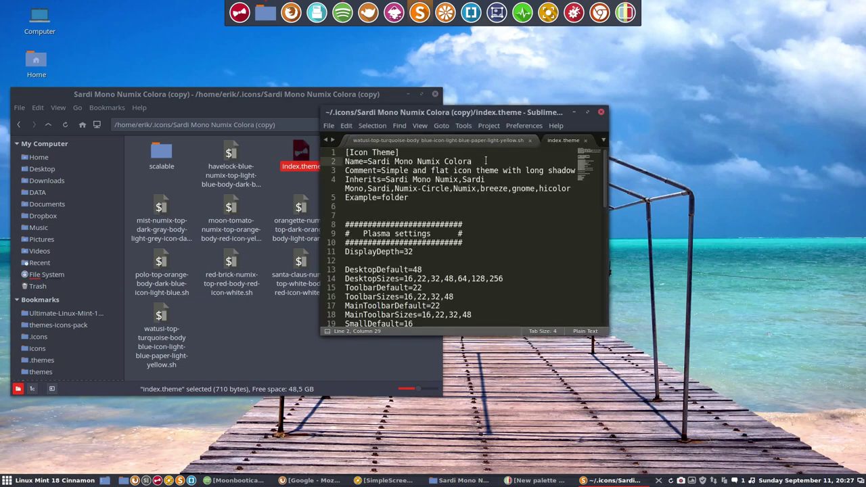
type("Watusi")
key("ctrl+s")
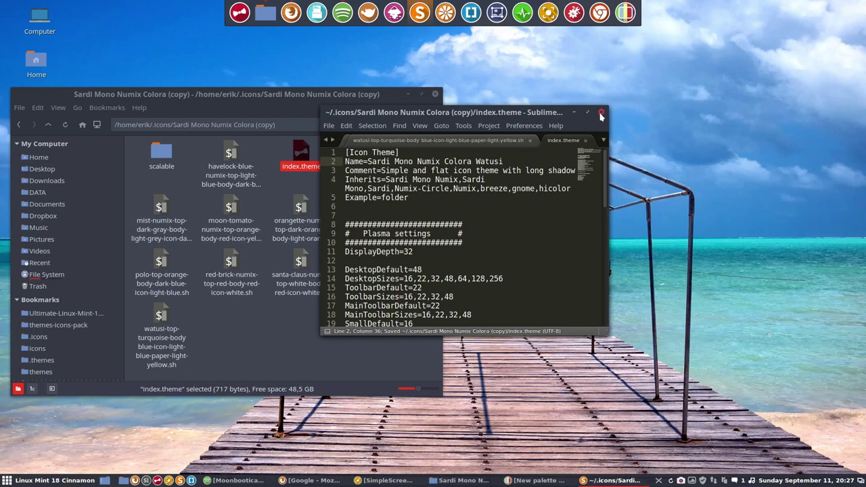
left_click(601, 116)
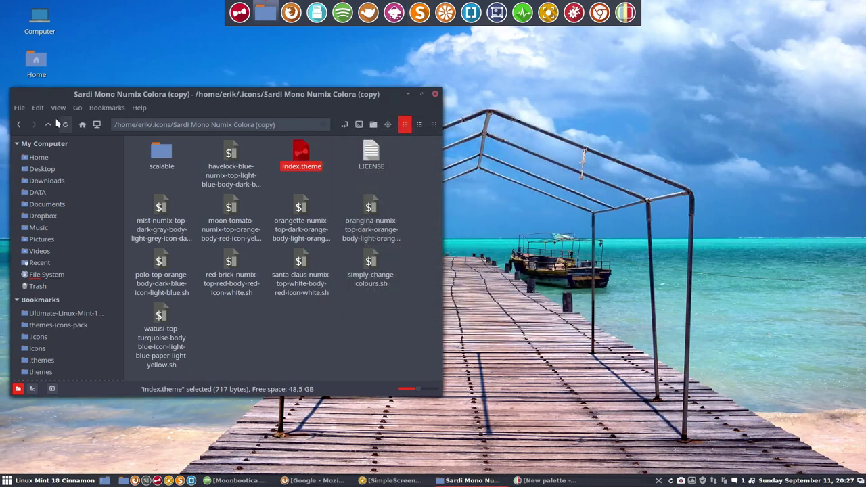
Step: Rename the Sardi Mono Numix Colora (copy) folder in .icons to Sardi Mono Numix Colora Watusi
left_click(49, 124)
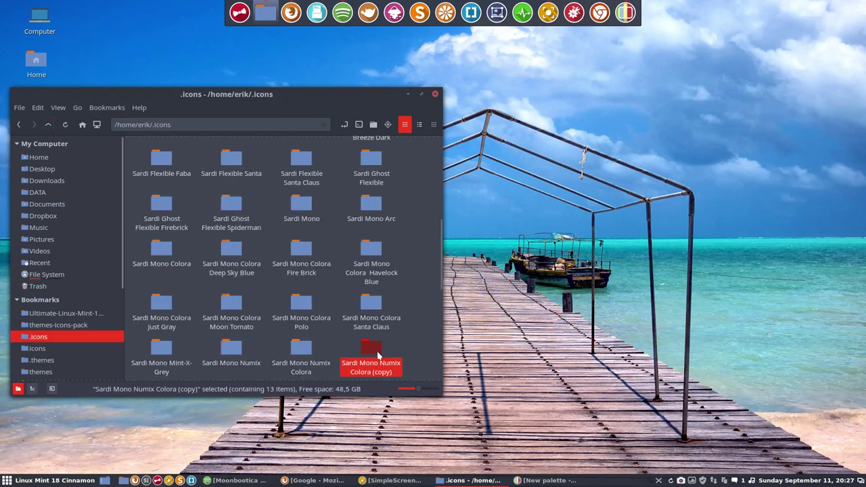
key("F2")
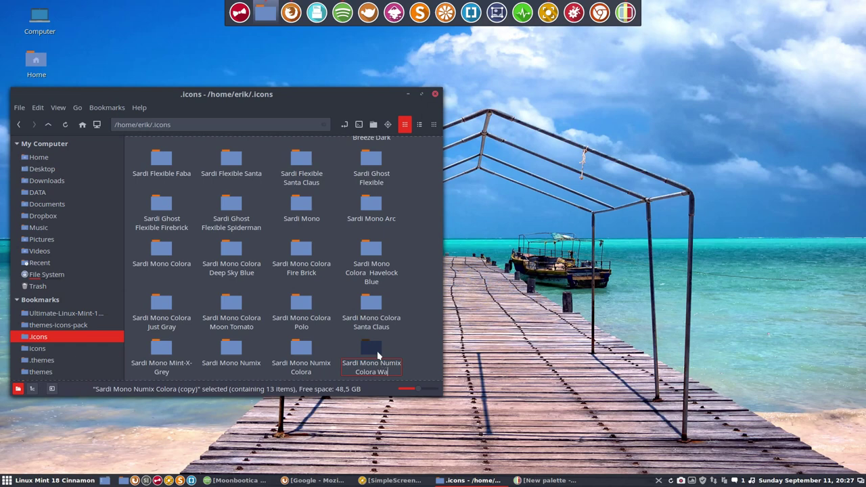
key("Return")
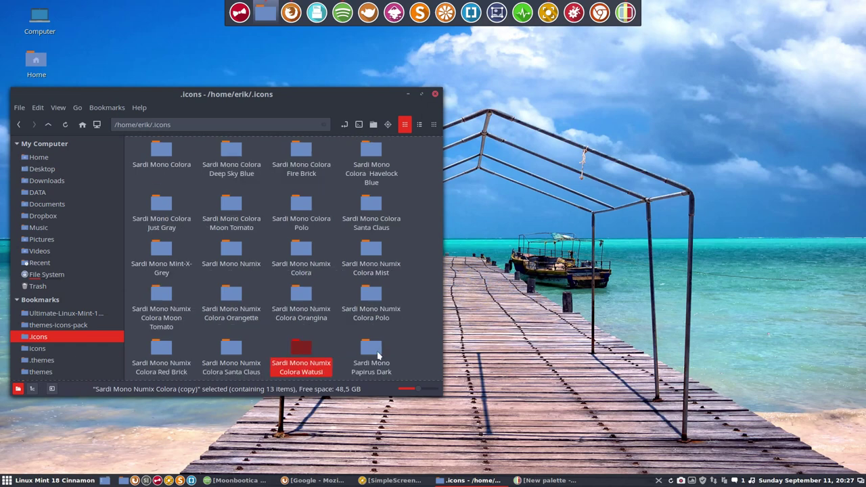
Step: Apply the Sardi Mono Numix Colora Watusi icon theme in the system's theme settings and return to the .icons folder
left_click(47, 480)
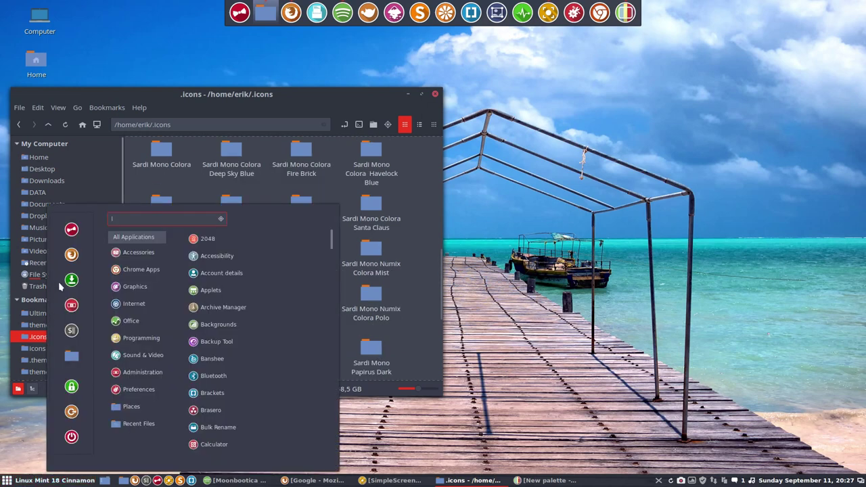
left_click(71, 230)
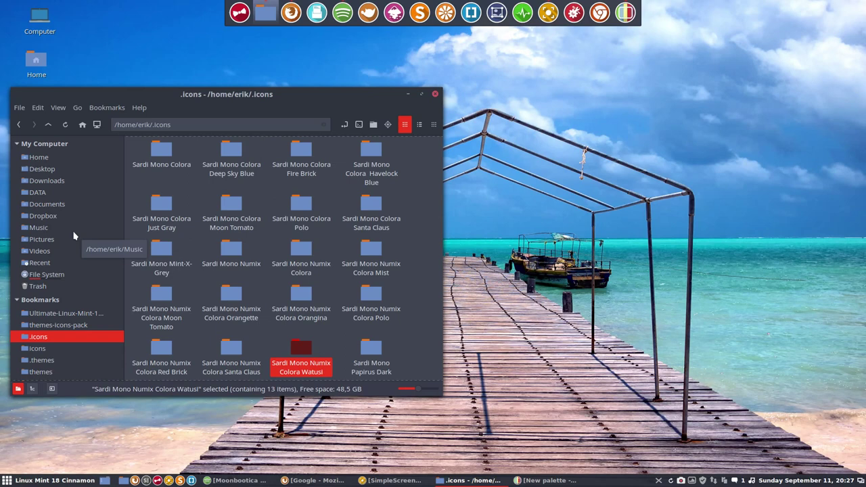
left_click(504, 215)
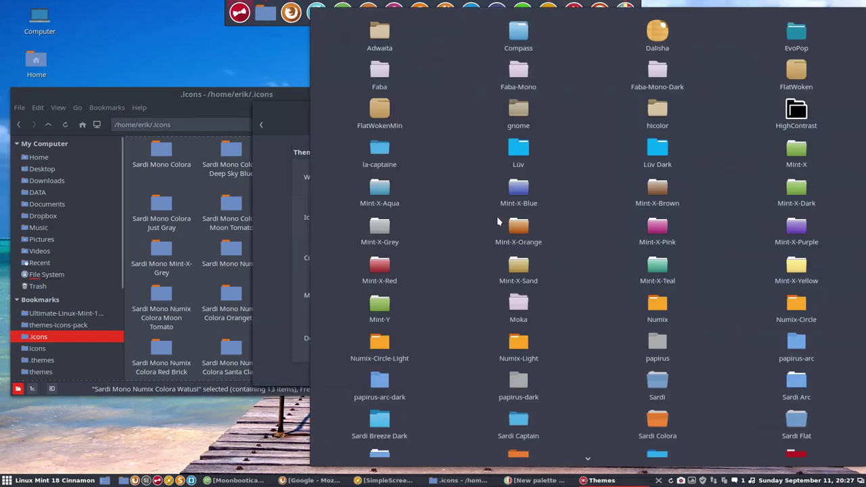
scroll(498, 386, "down", 10)
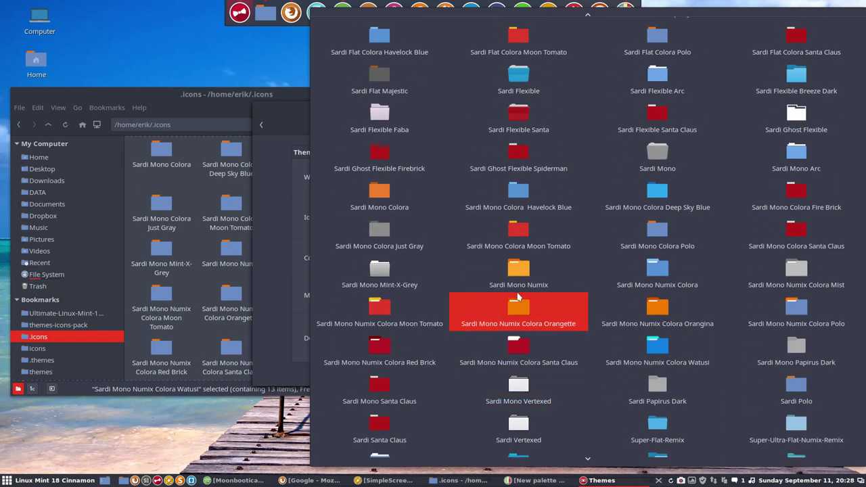
left_click(668, 351)
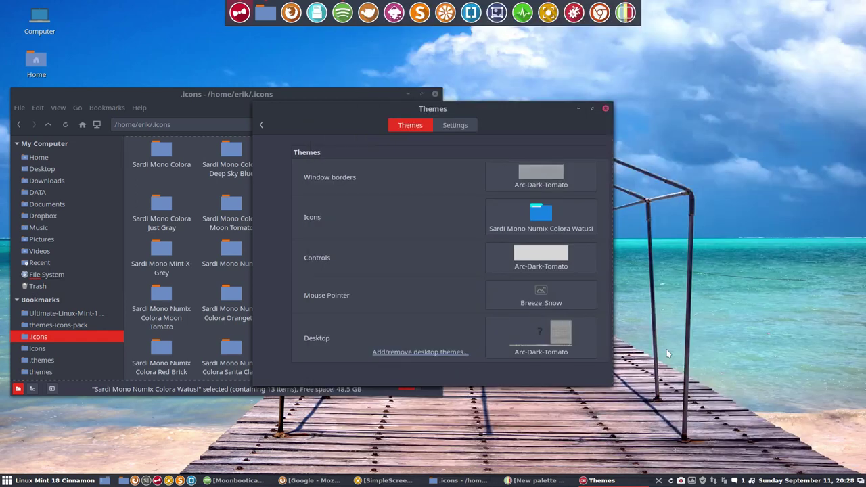
left_click(605, 112)
left_click_drag(282, 95, 517, 66)
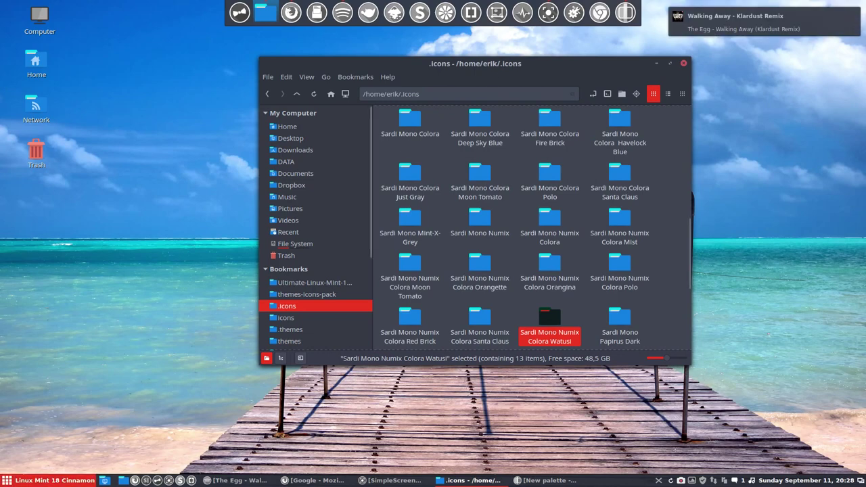
Step: Set the window borders, controls and desktop themes to Arc-Dark-Luv in the system's theme settings
left_click(54, 480)
left_click(69, 237)
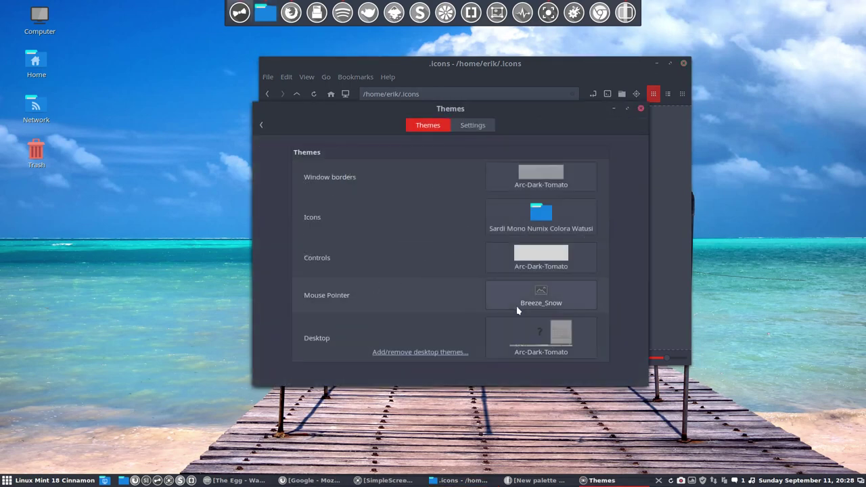
left_click(575, 178)
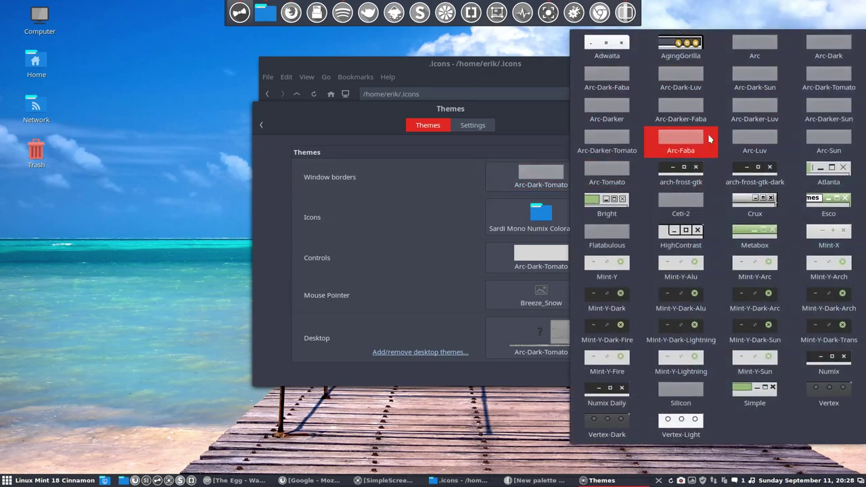
left_click(687, 80)
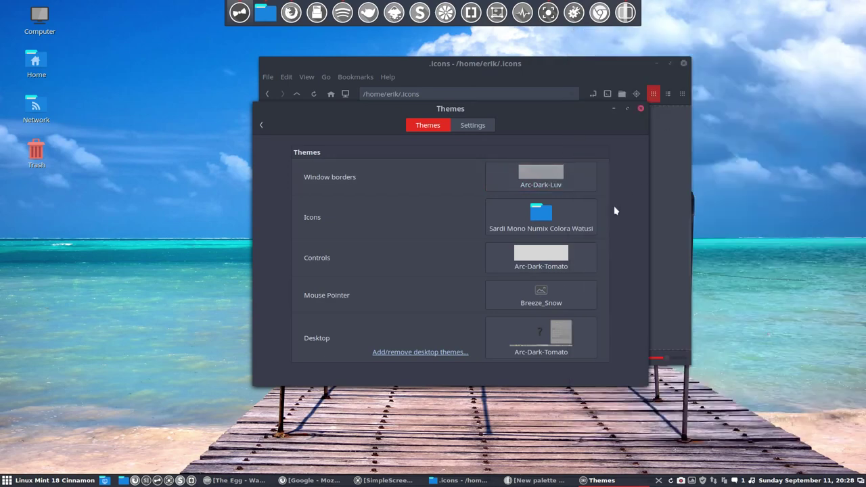
left_click(545, 257)
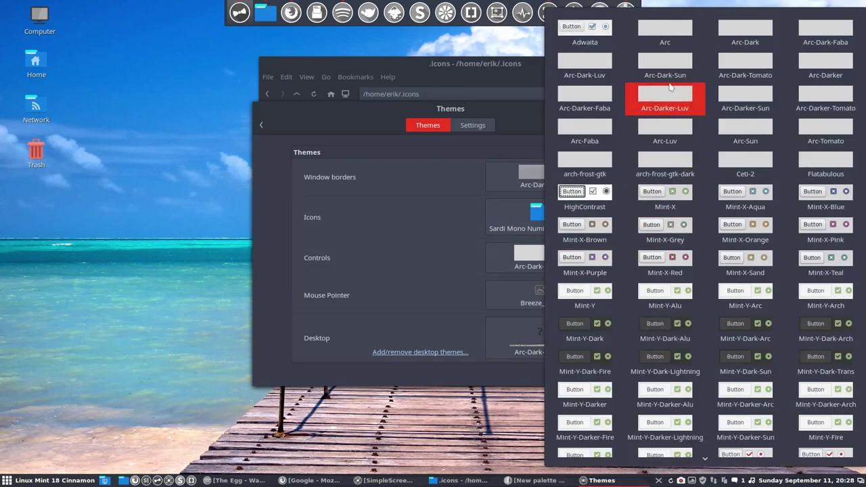
left_click(602, 71)
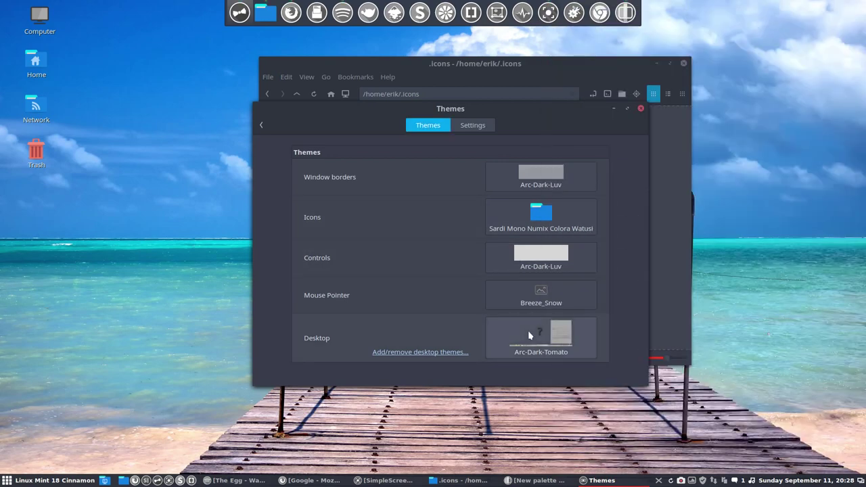
left_click(529, 334)
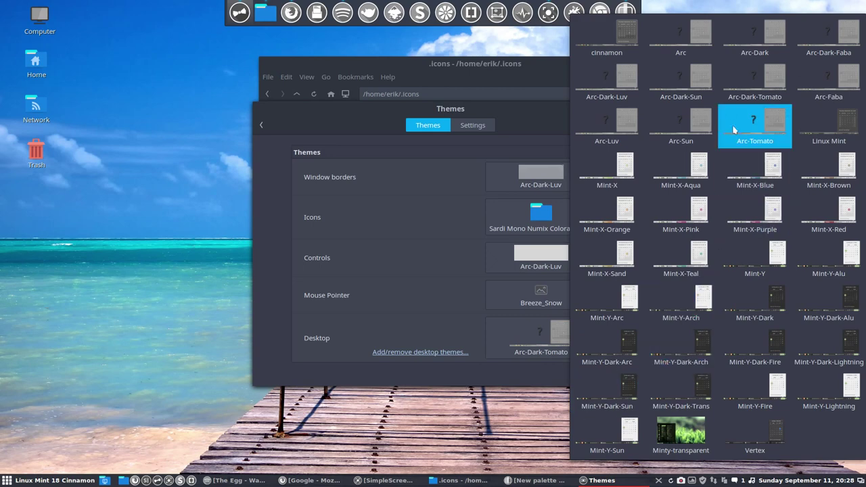
left_click(630, 80)
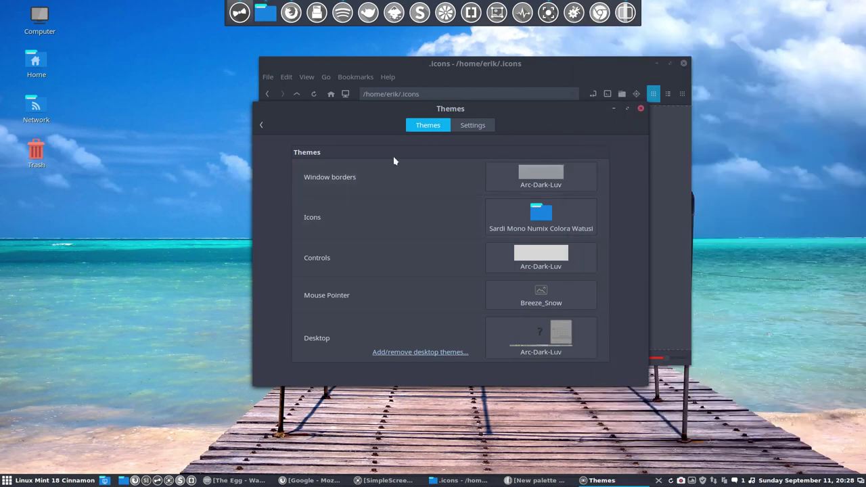
Step: Check the new icons in the application menu, and close the theme settings to view the .icons folder
left_click(75, 481)
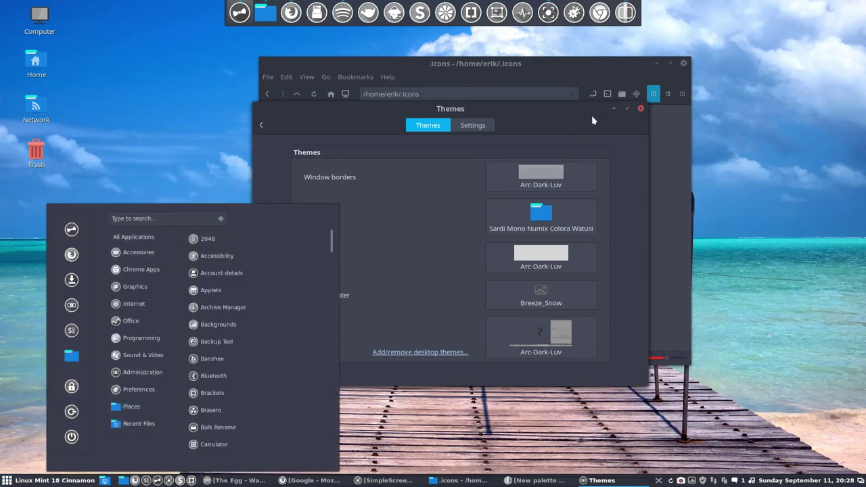
left_click(614, 118)
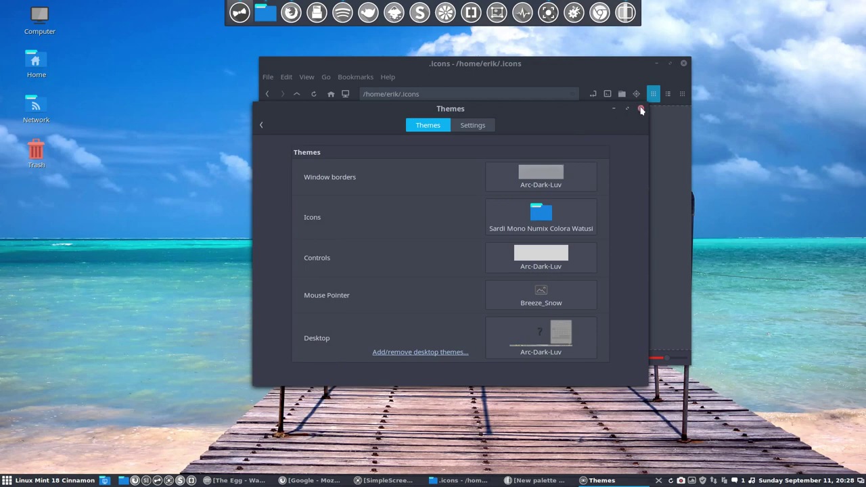
left_click(641, 110)
left_click_drag(494, 68, 462, 76)
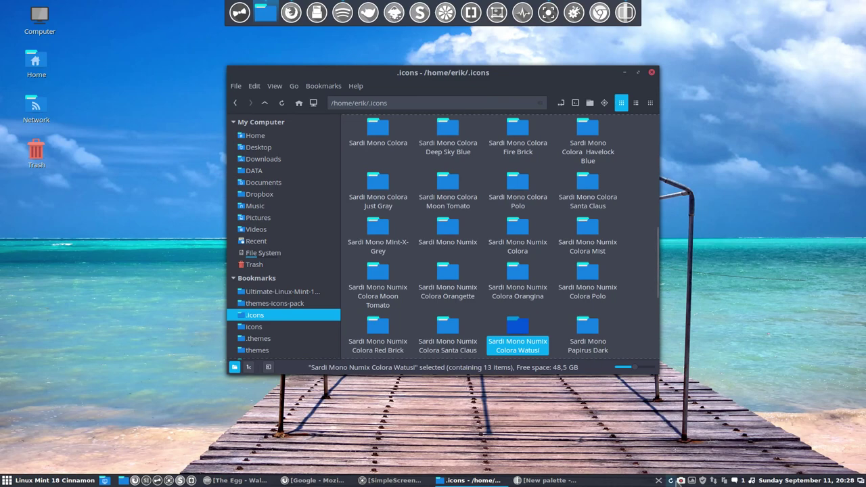